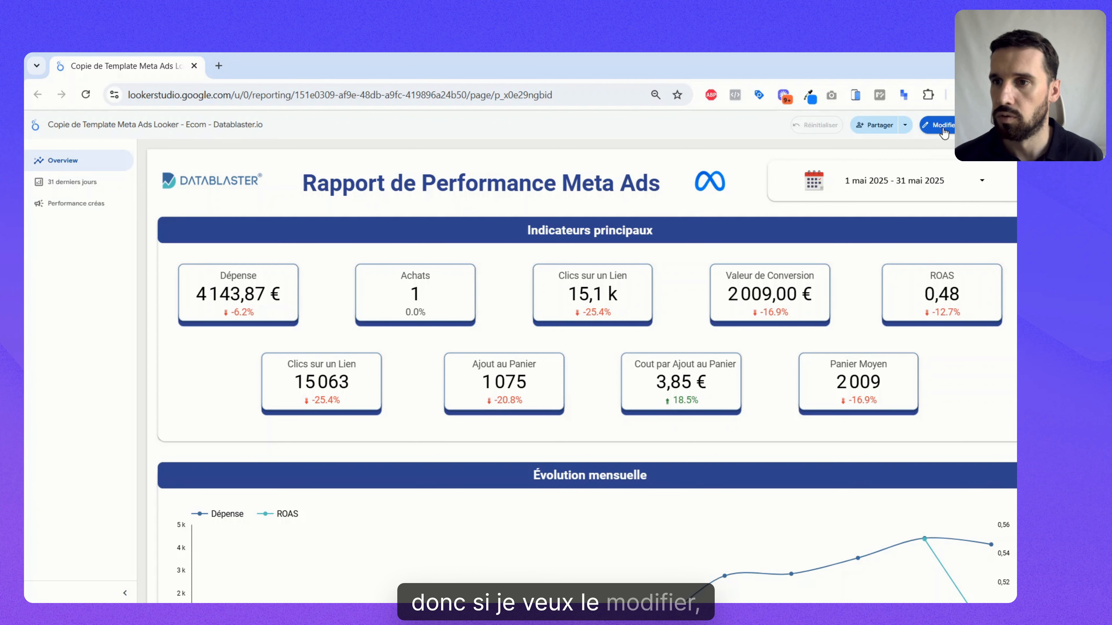
- Switch the report to edit mode and review the list of its pages
click(941, 126)
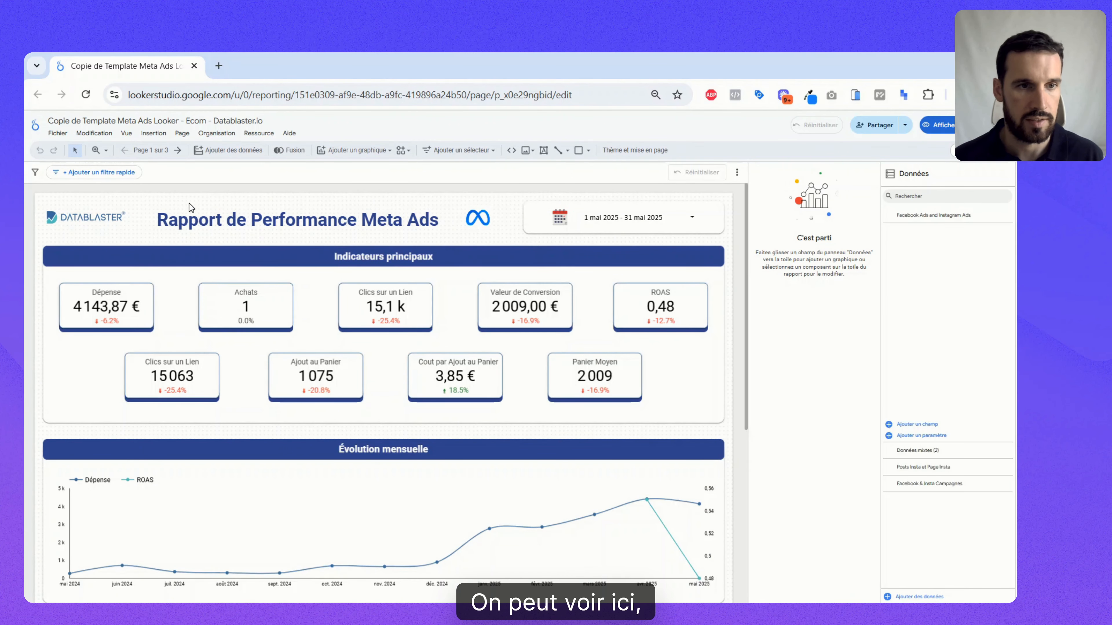
scroll(409, 328, down, 5)
scroll(409, 329, up, 5)
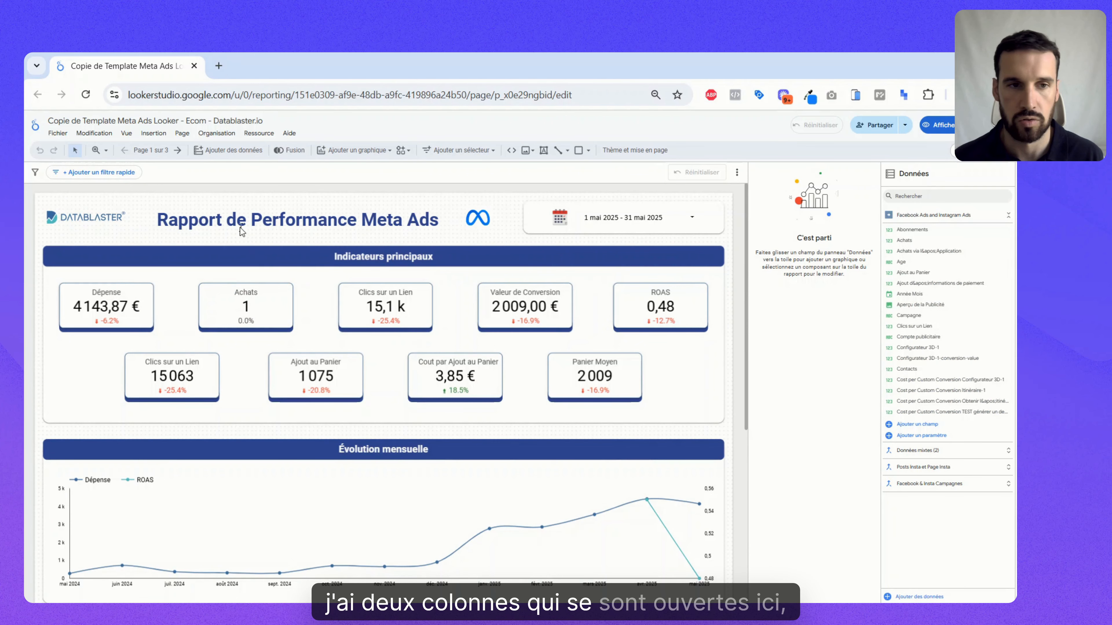
click(150, 151)
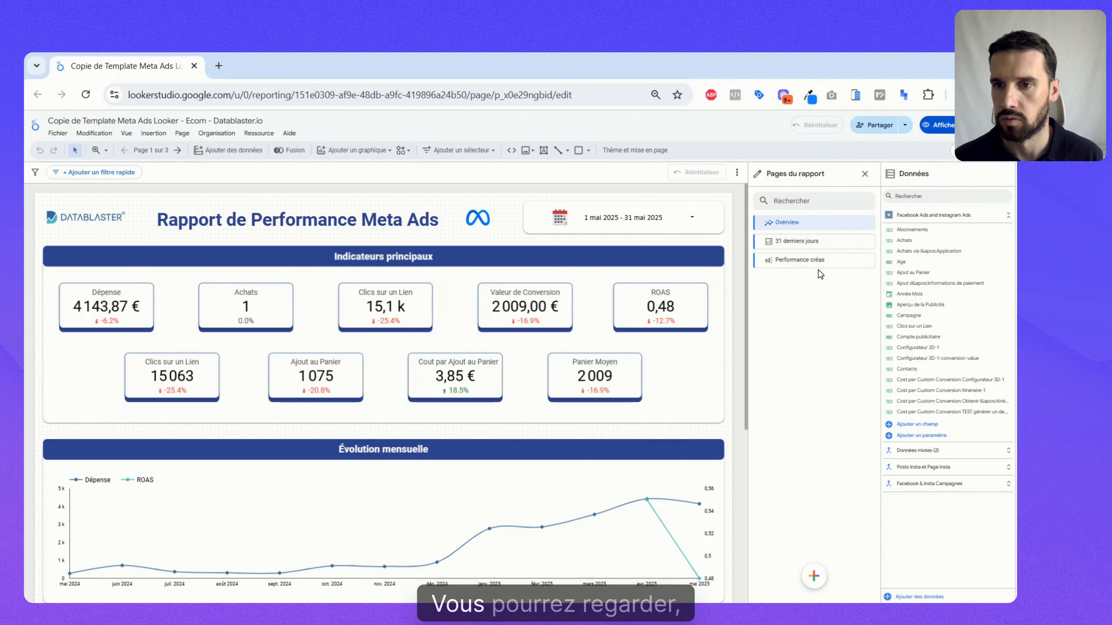
click(865, 174)
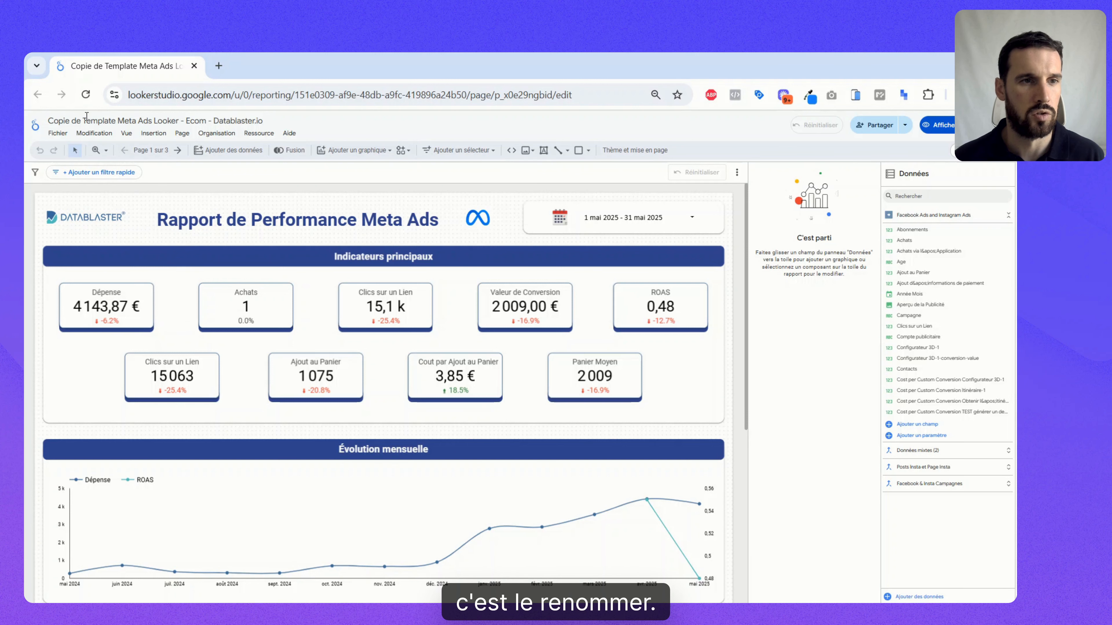
- Rename the report by replacing the "Copie de" prefix with "Client -" and removing the ending "Ecom - Datablaster.io"
click(75, 126)
click(75, 121)
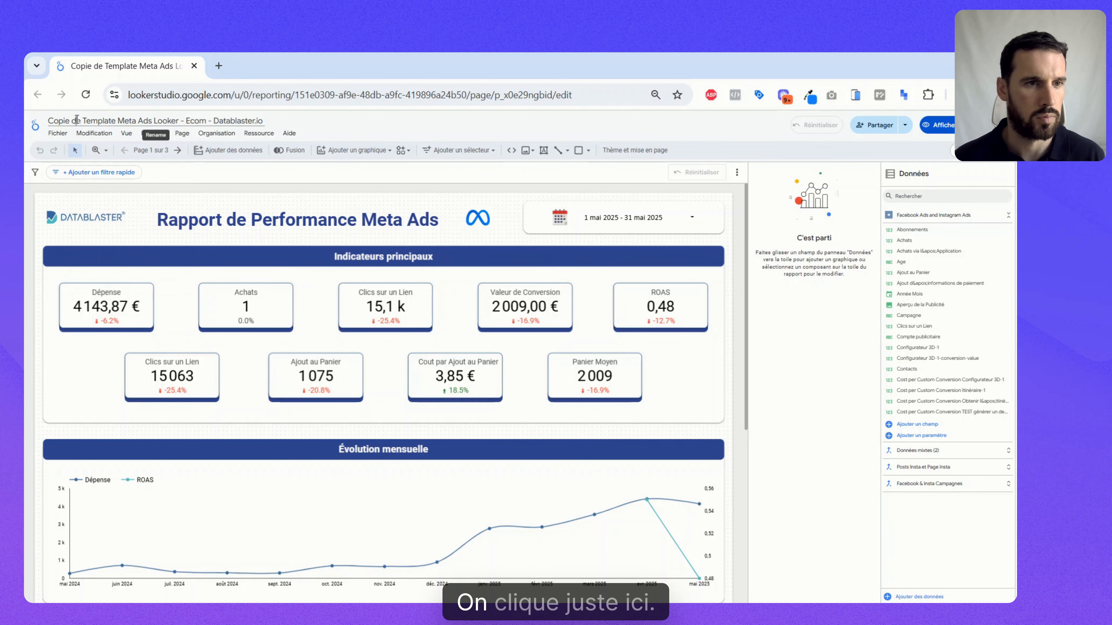
click(82, 120)
key(BackSpace)
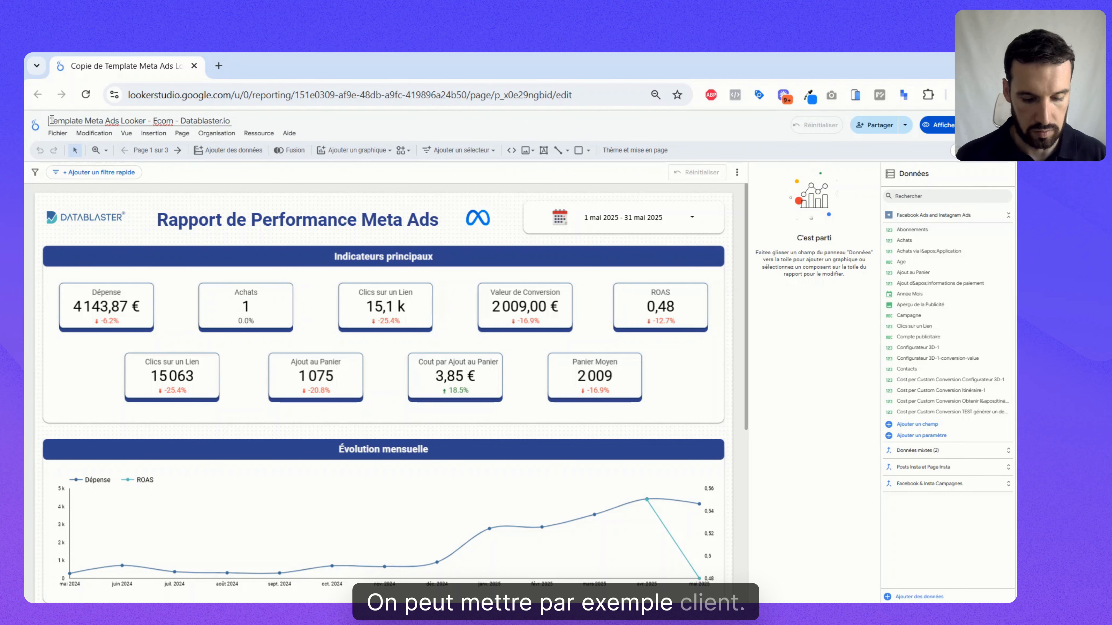
text(Client -)
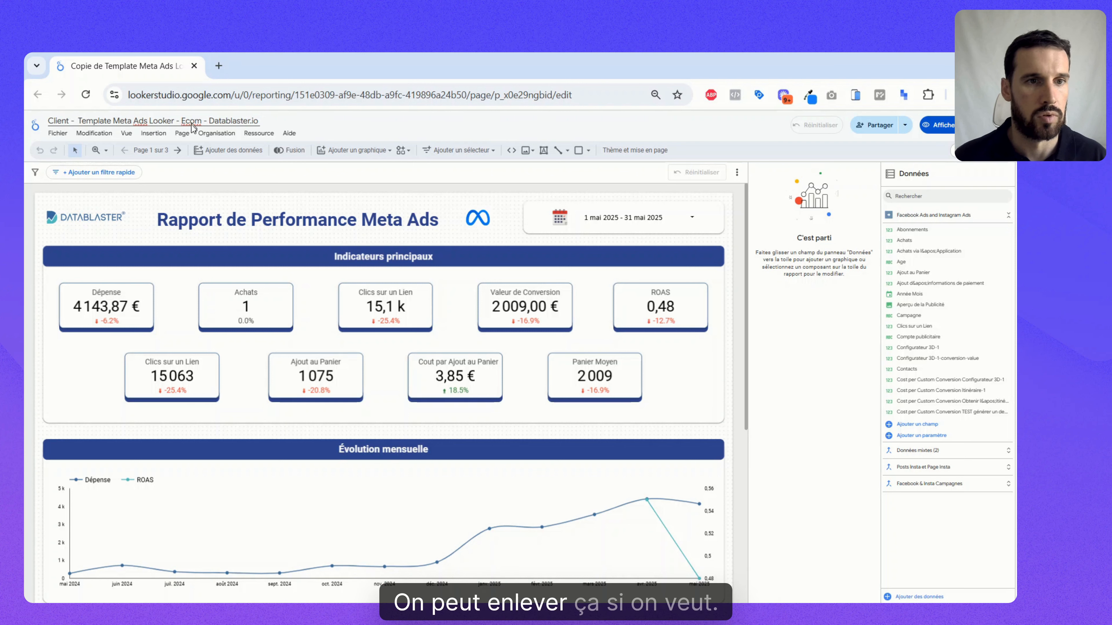
drag(227, 119, 279, 122)
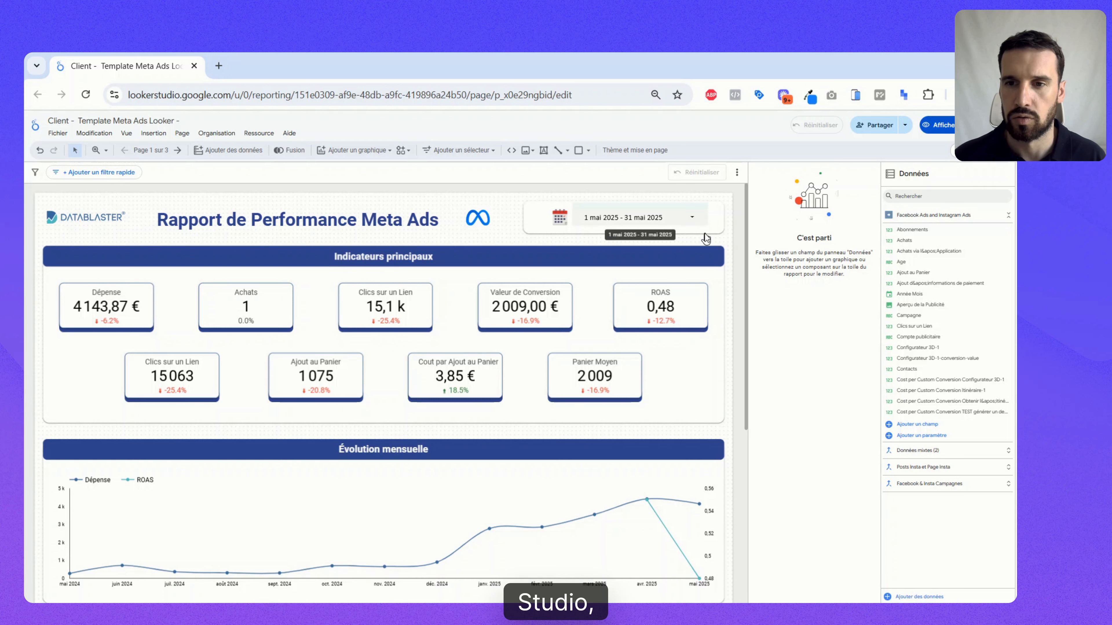
click(692, 222)
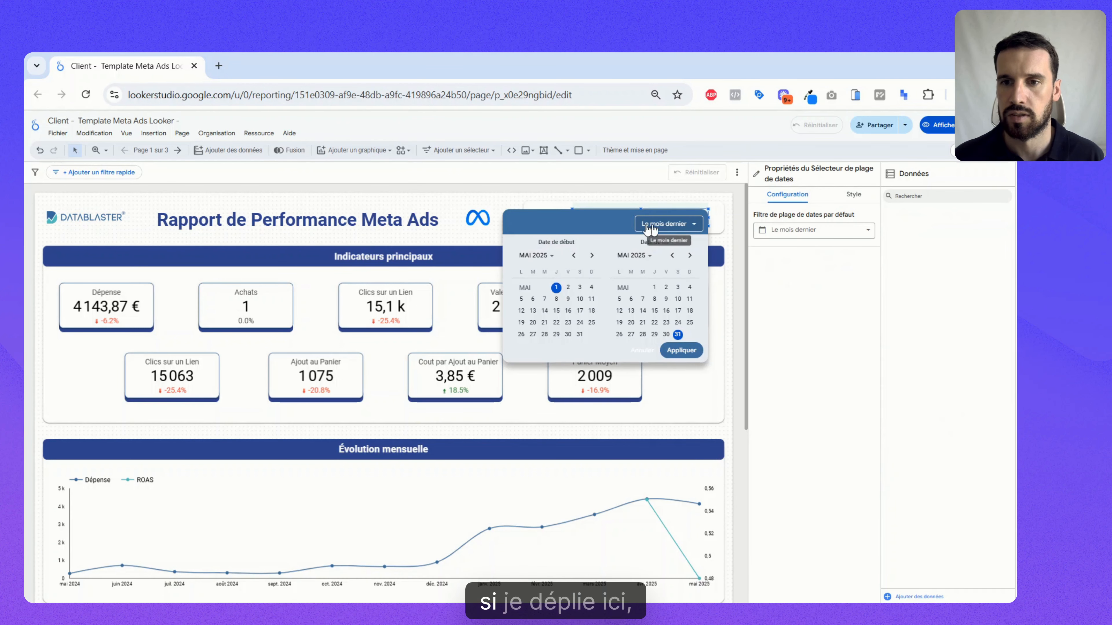
click(731, 213)
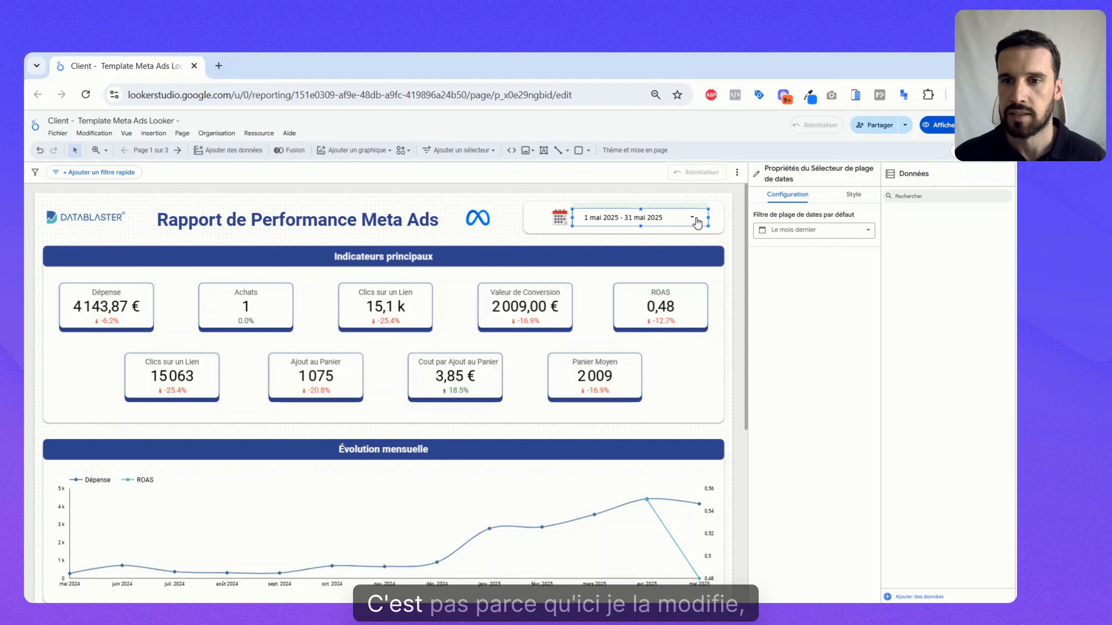
click(635, 218)
click(666, 322)
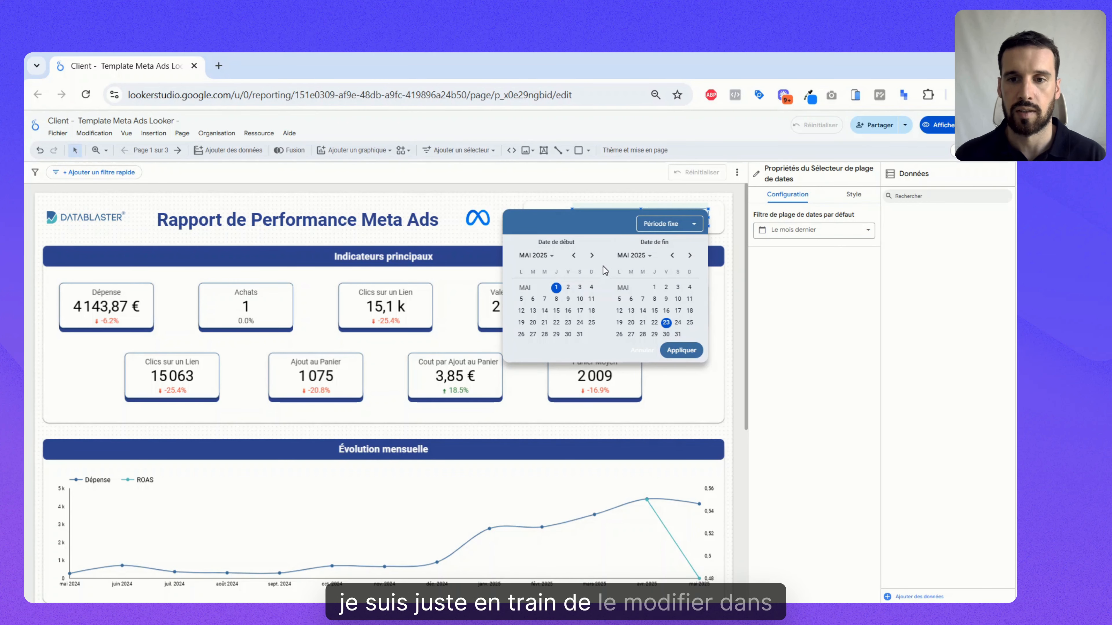
click(741, 244)
click(836, 232)
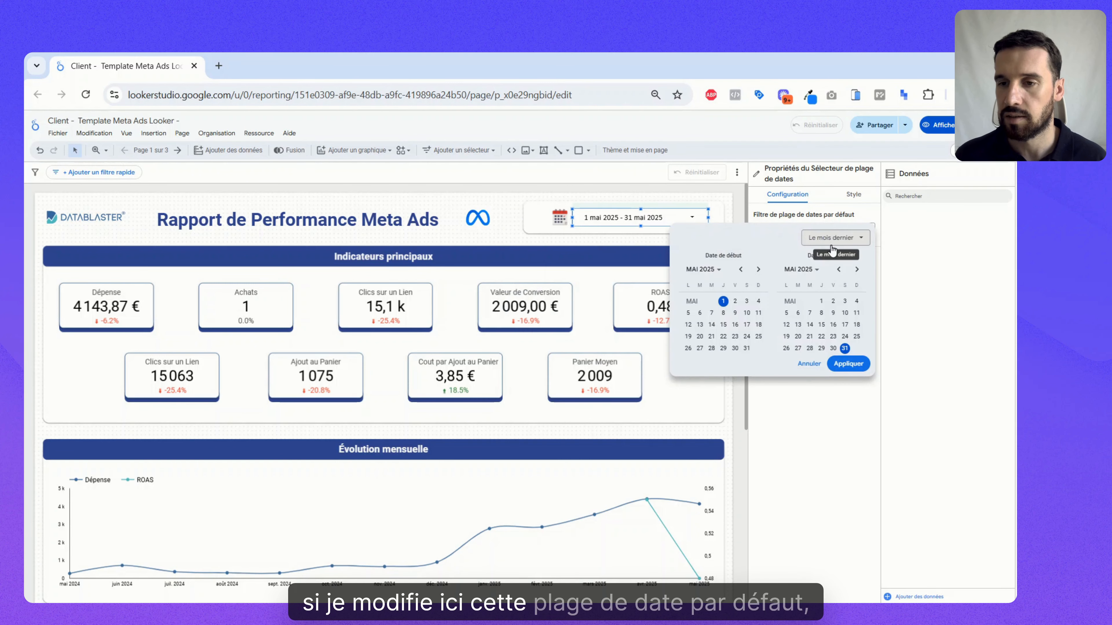
click(809, 363)
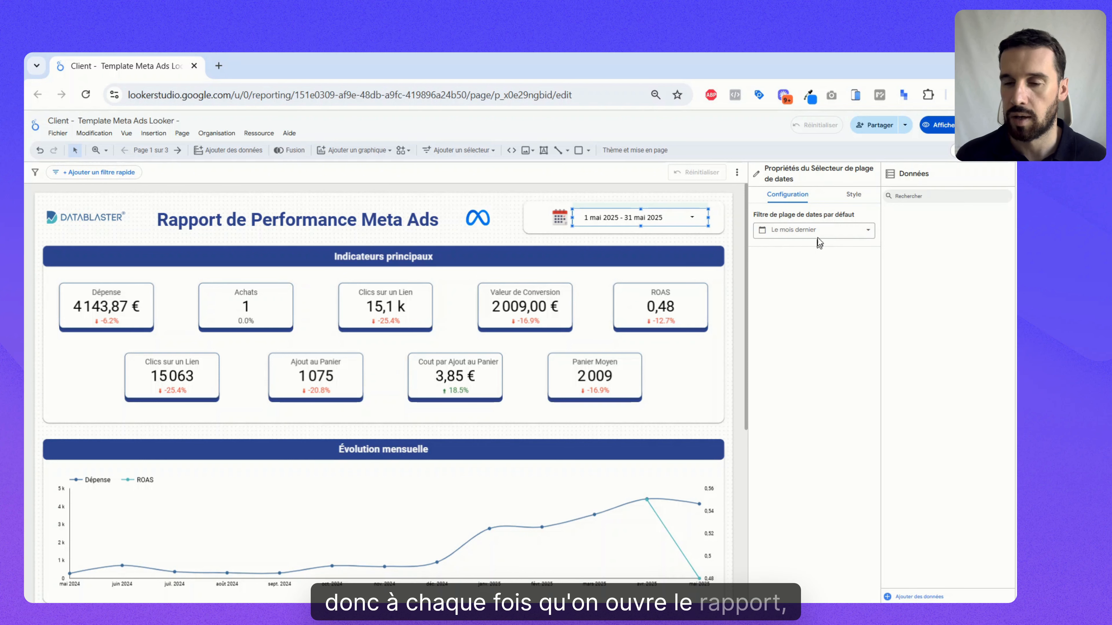
- Set the date range control's default date range to "Ce mois-ci" and apply it
click(810, 231)
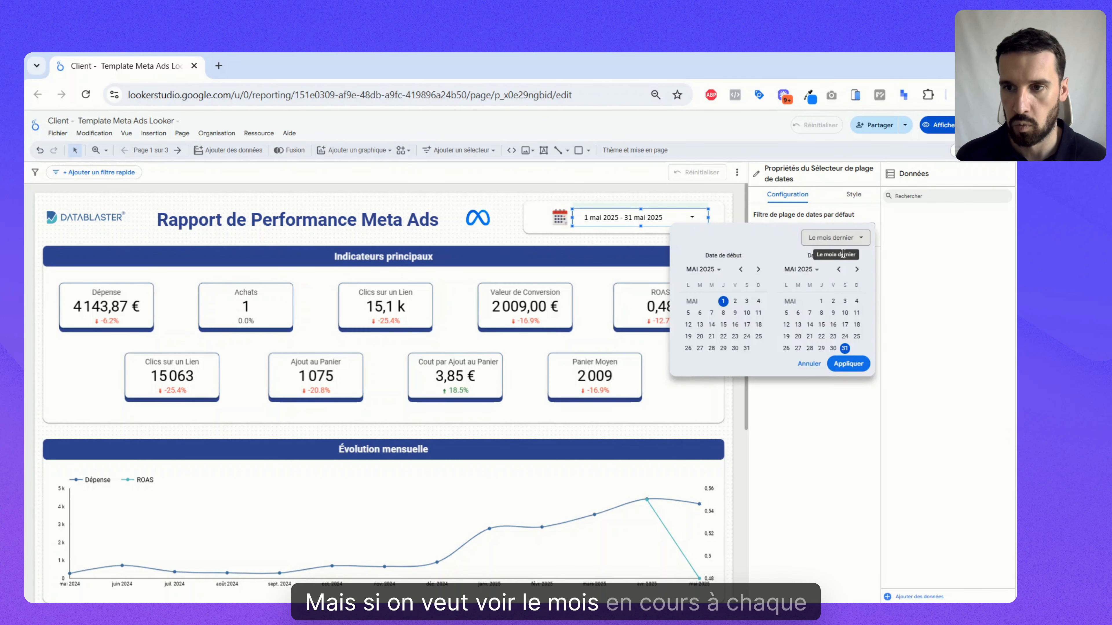
click(856, 242)
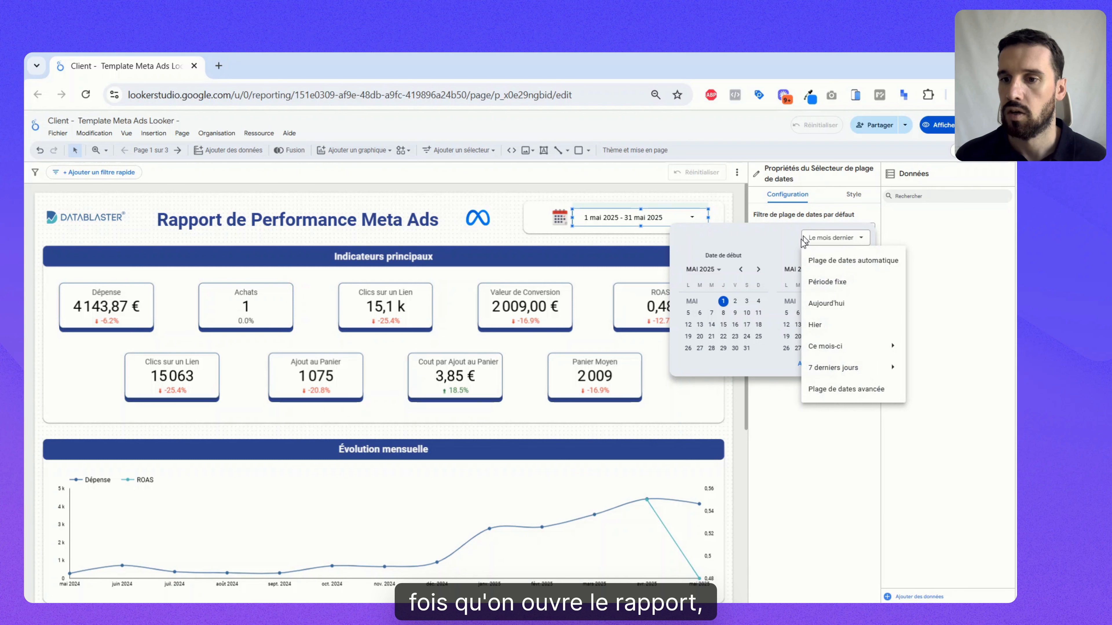
mouse_move(867, 369)
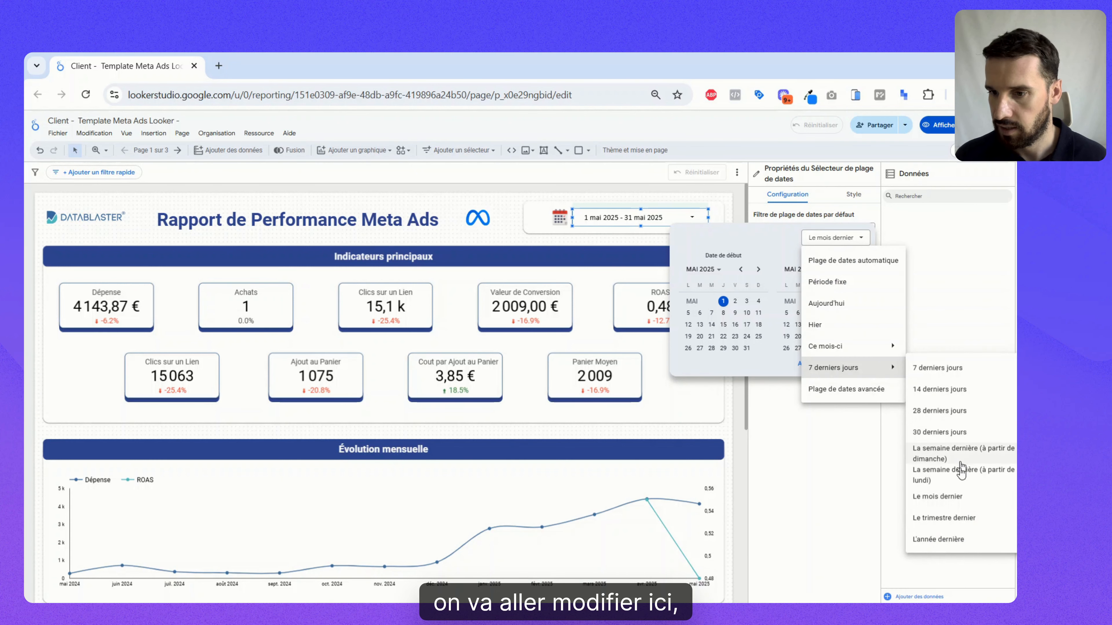
mouse_move(901, 347)
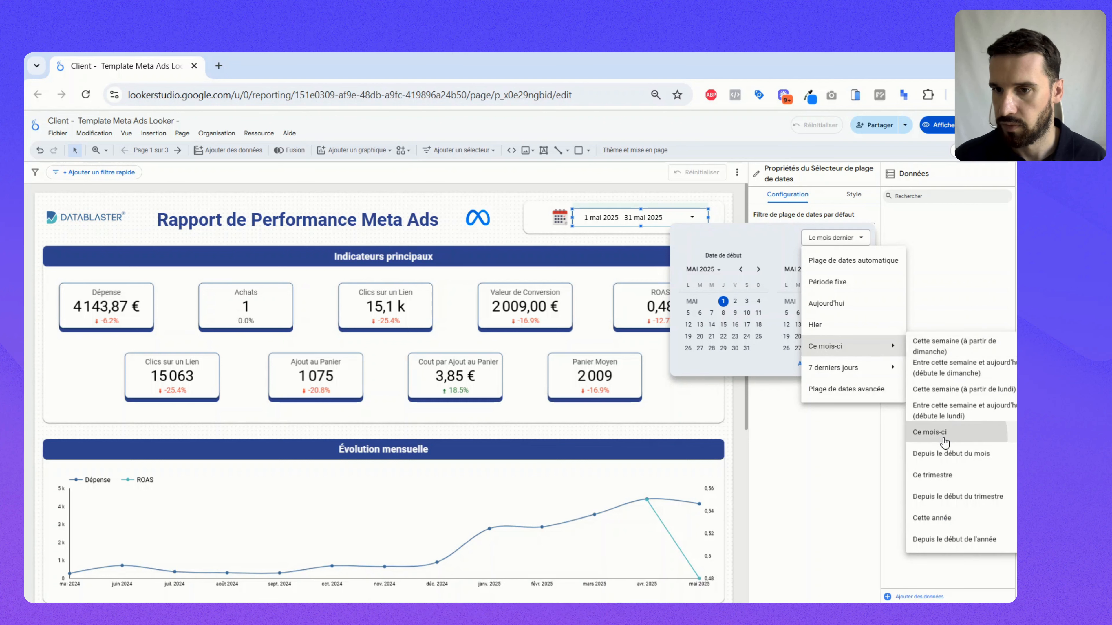
click(928, 432)
click(847, 376)
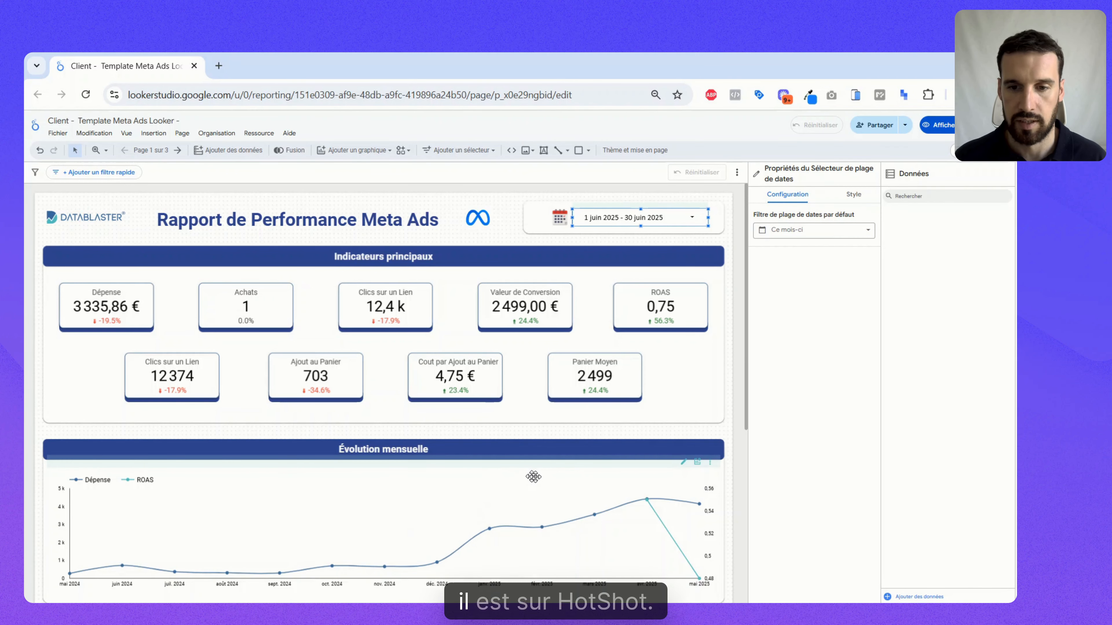
- Examine the settings of the ROAS, Achats and Clics sur un Lien scorecards and select the monthly evolution chart
click(684, 302)
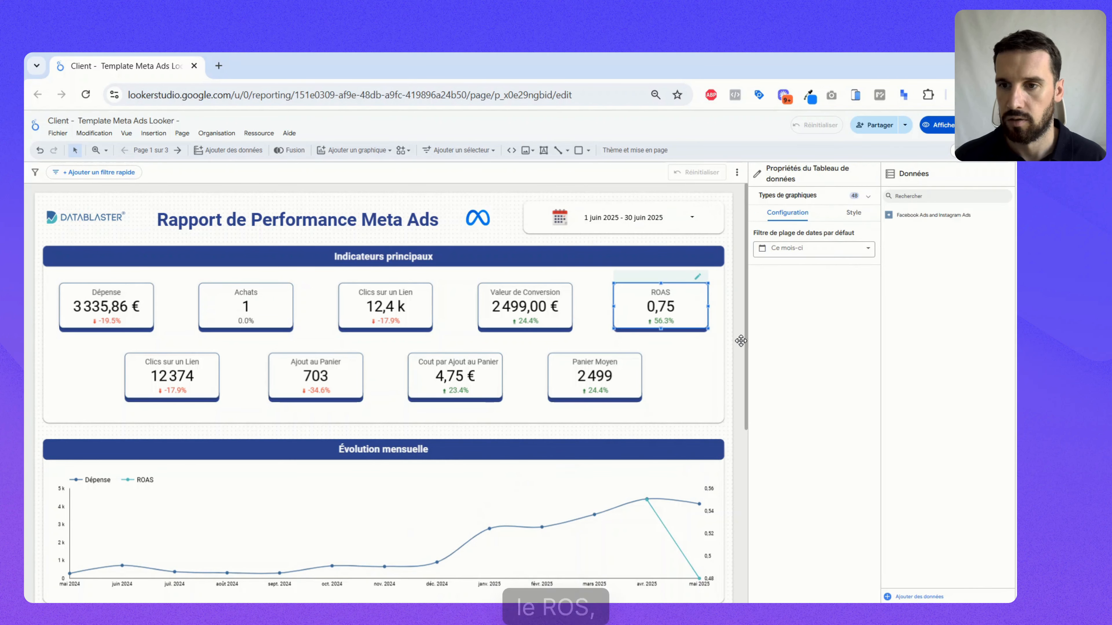
click(801, 223)
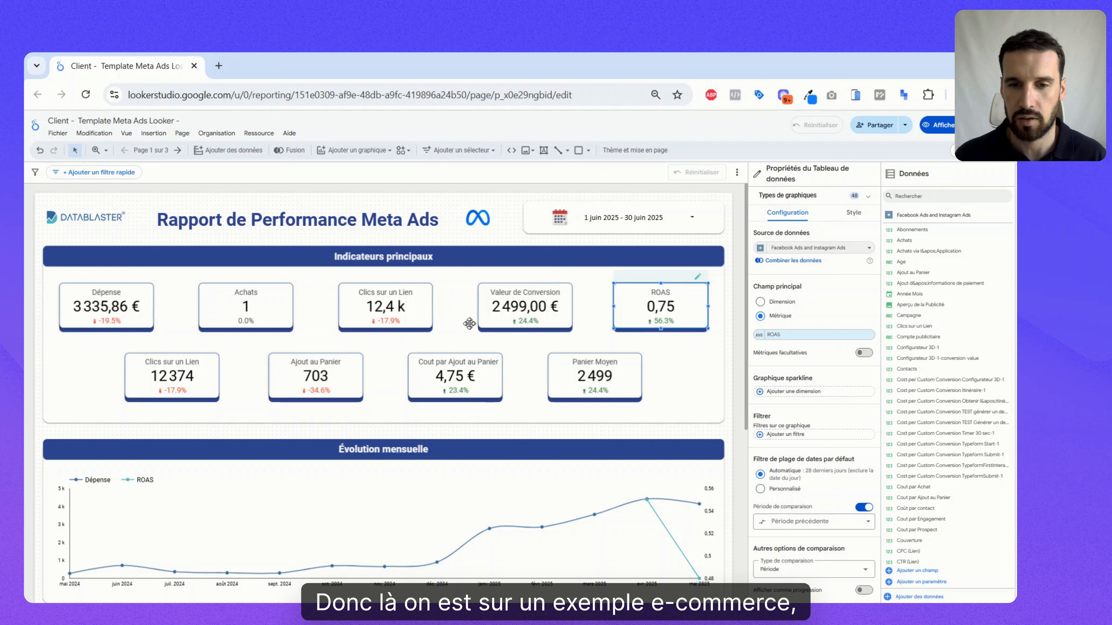
click(274, 312)
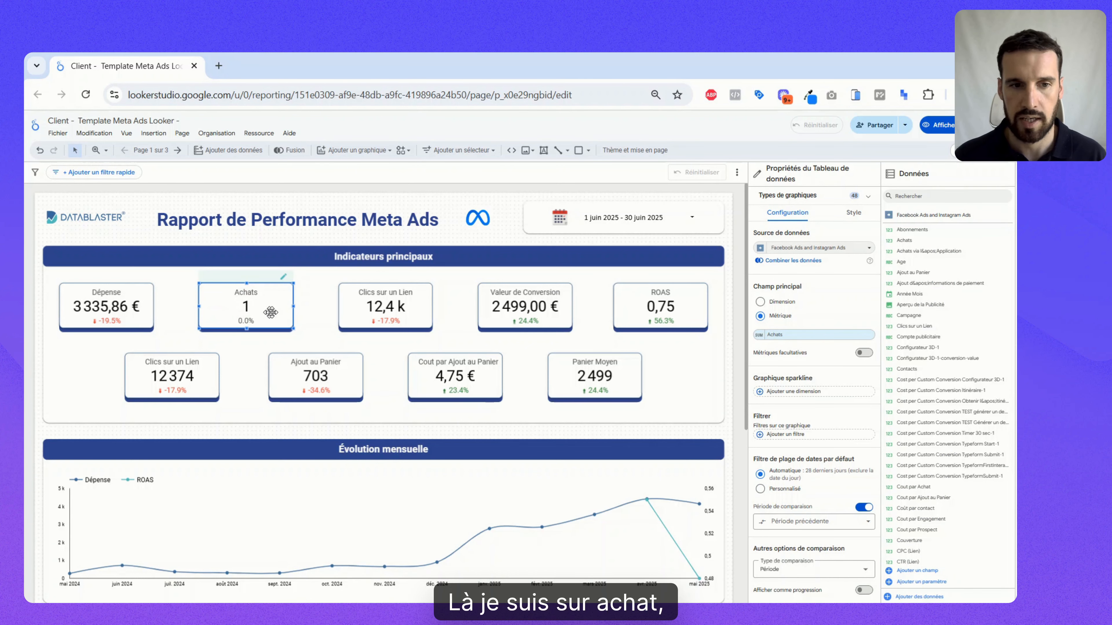
click(352, 308)
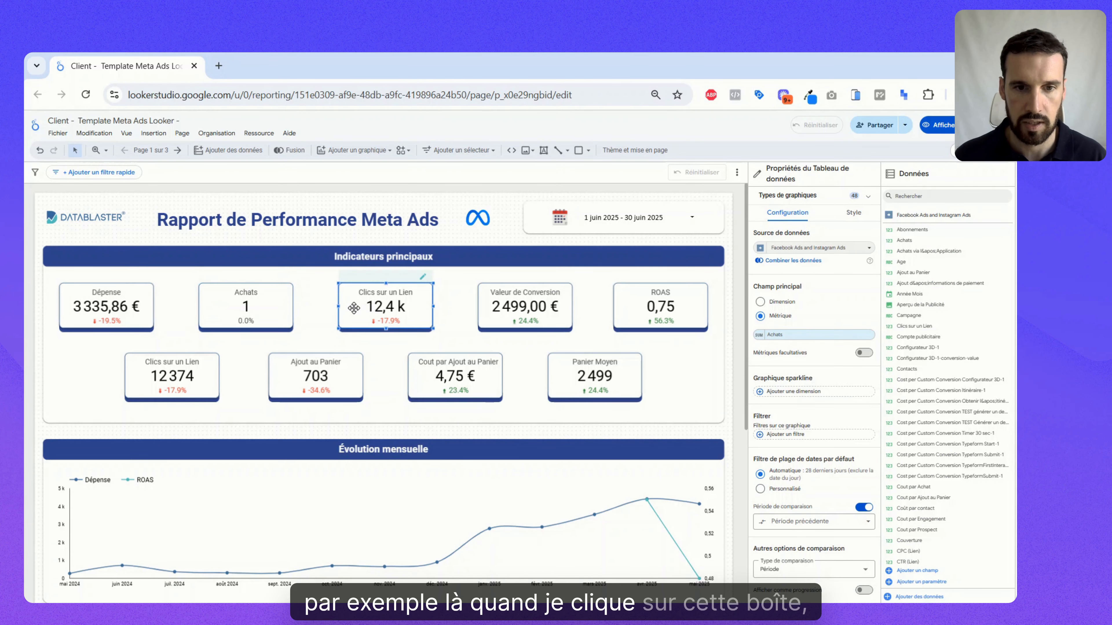
click(251, 308)
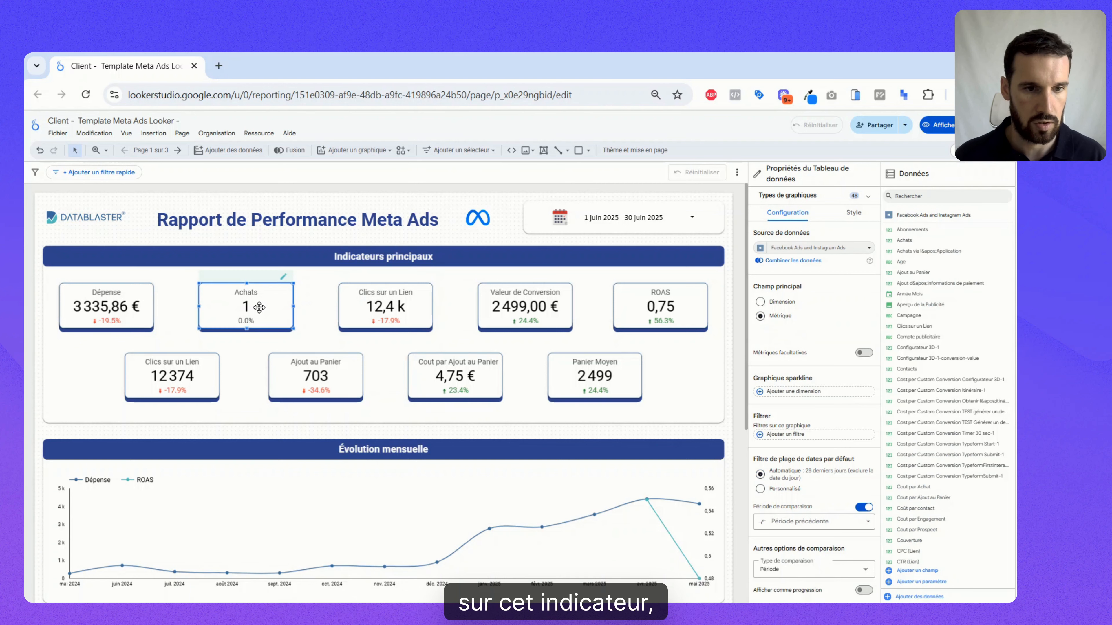
click(263, 498)
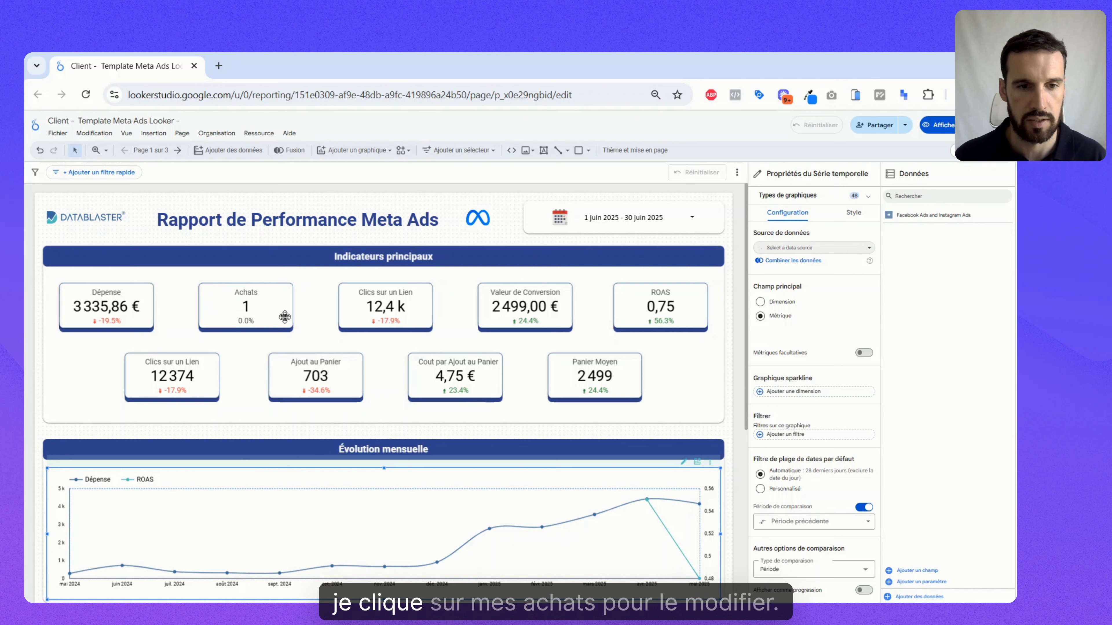
- Review the style options of the Achats scorecard, then return to its configuration settings
click(261, 305)
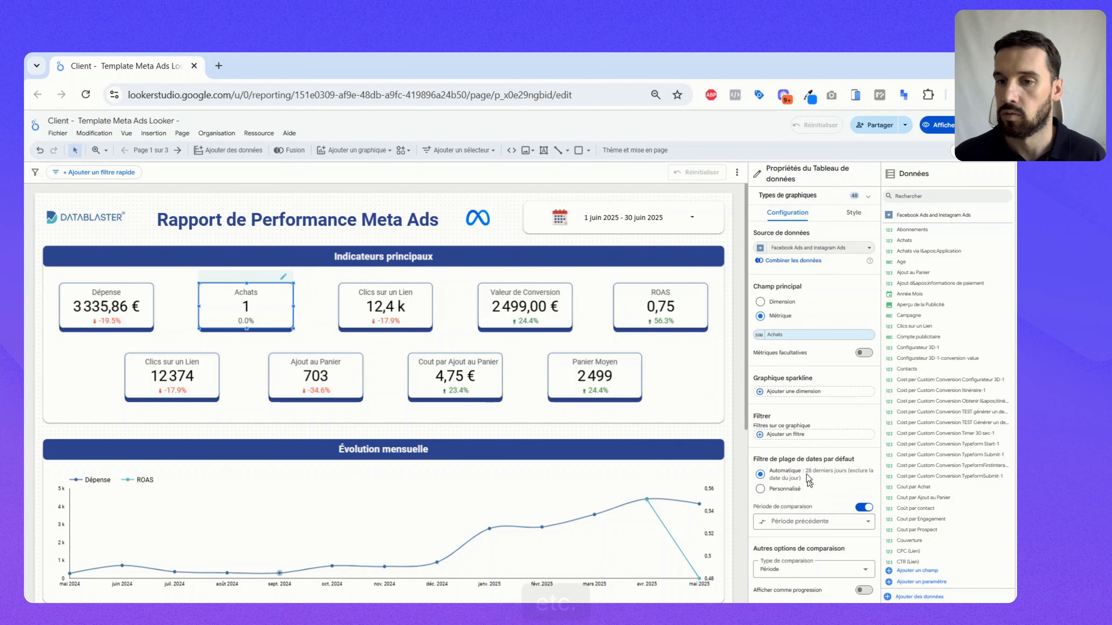
click(853, 212)
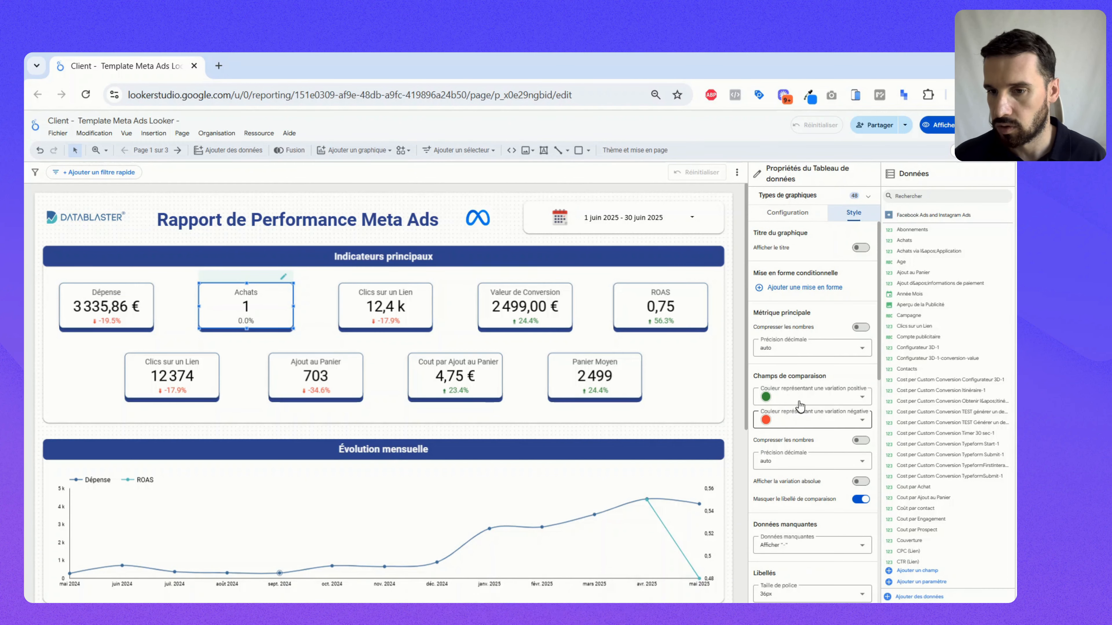
scroll(809, 495, down, 5)
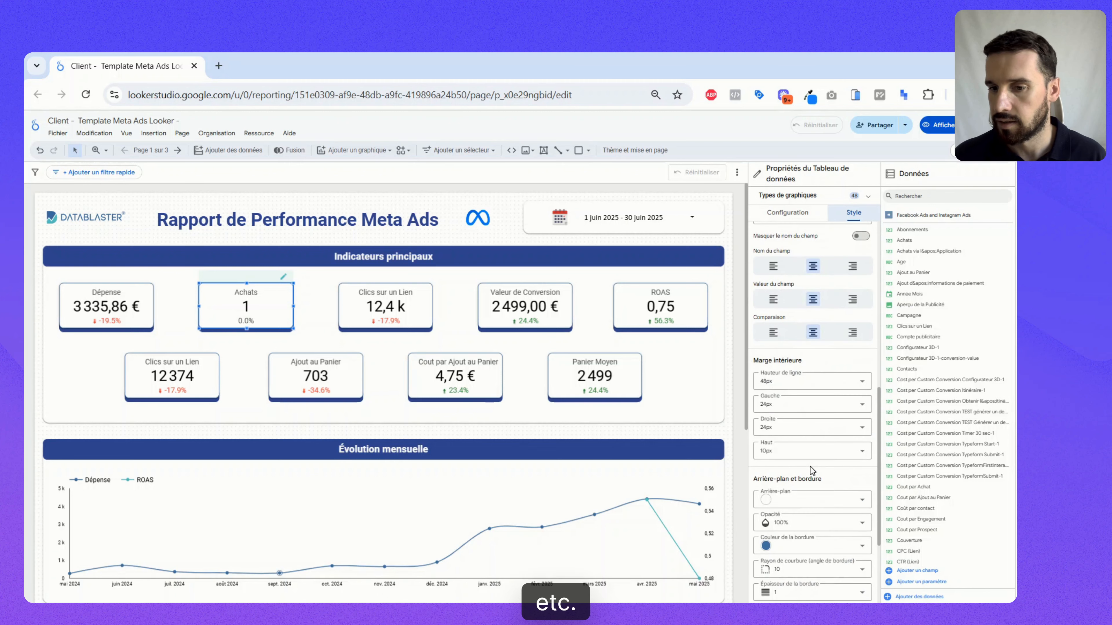
scroll(807, 473, up, 5)
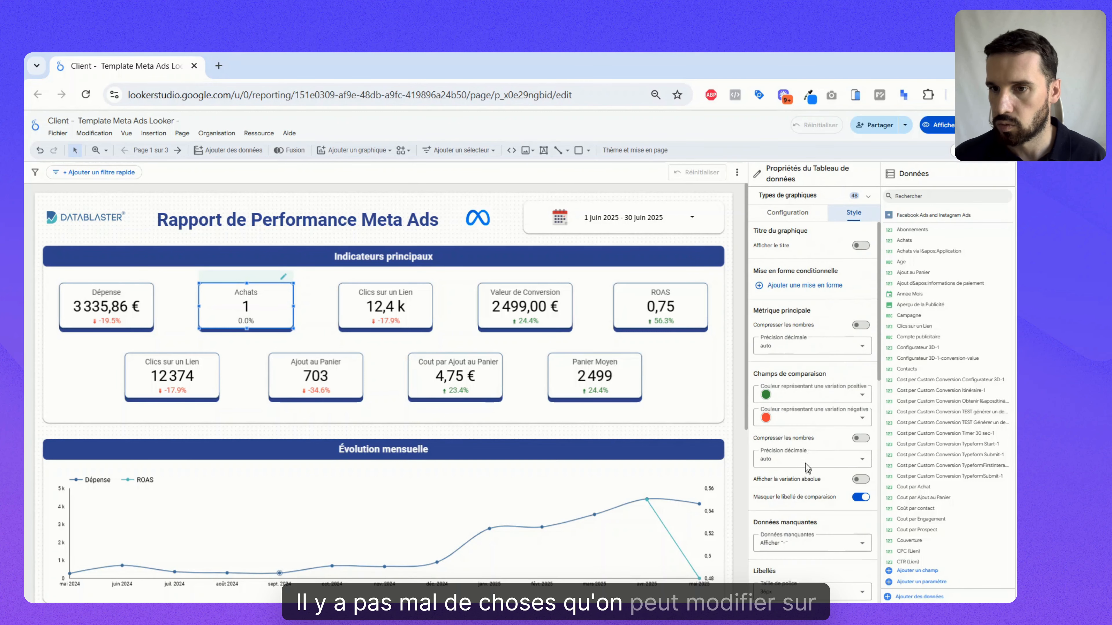
click(790, 213)
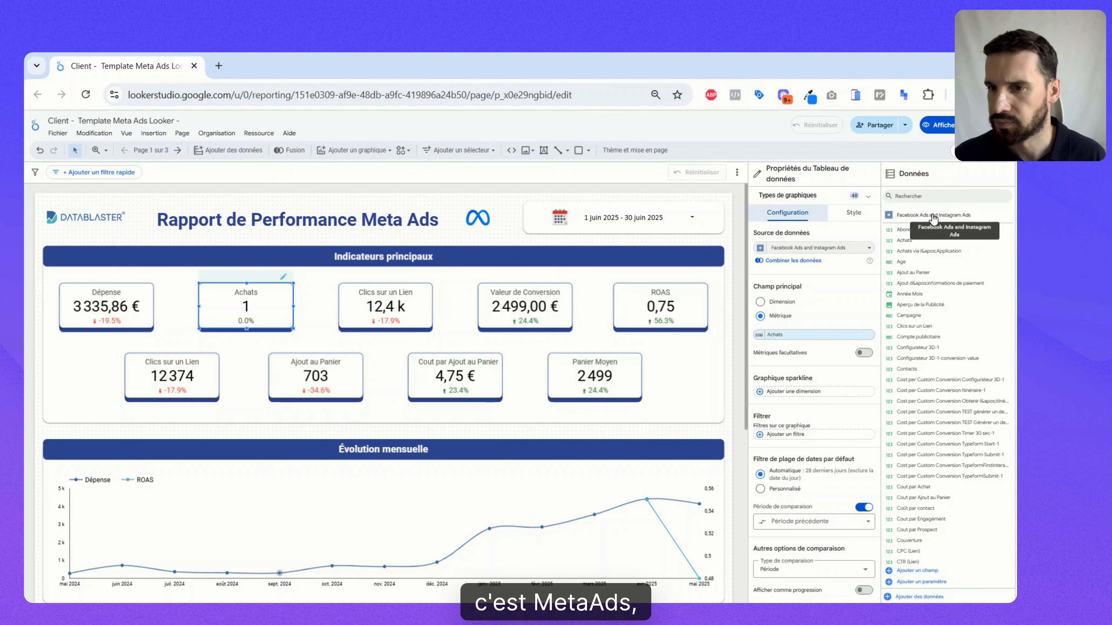
- Search the available data fields for "pros" and try to place Prospects onto the Achats scorecard's main metric
click(922, 197)
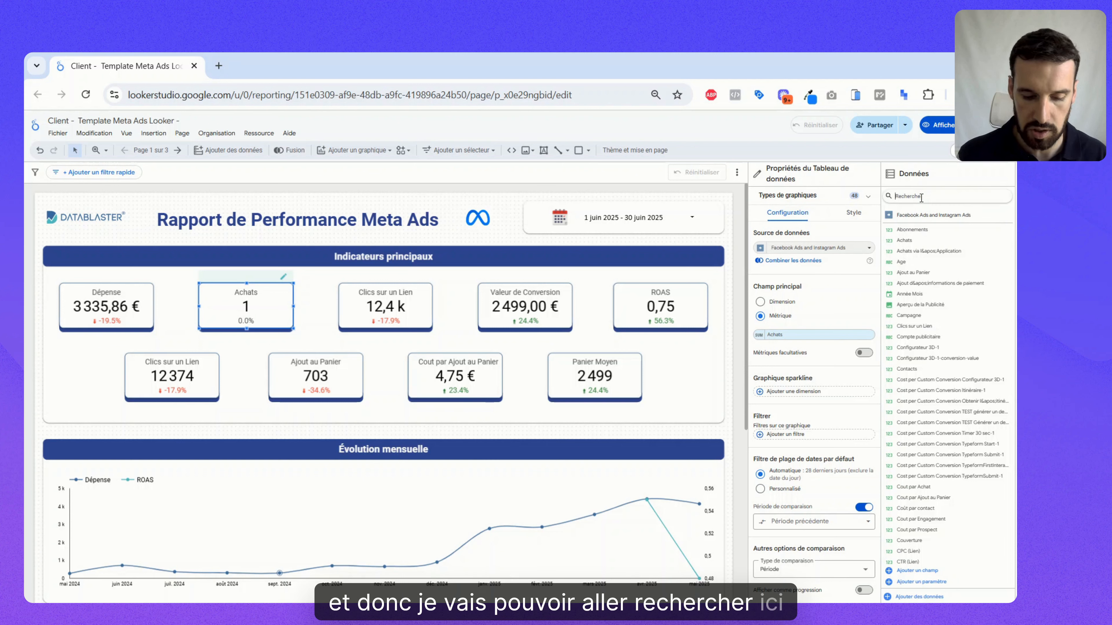
text(pros)
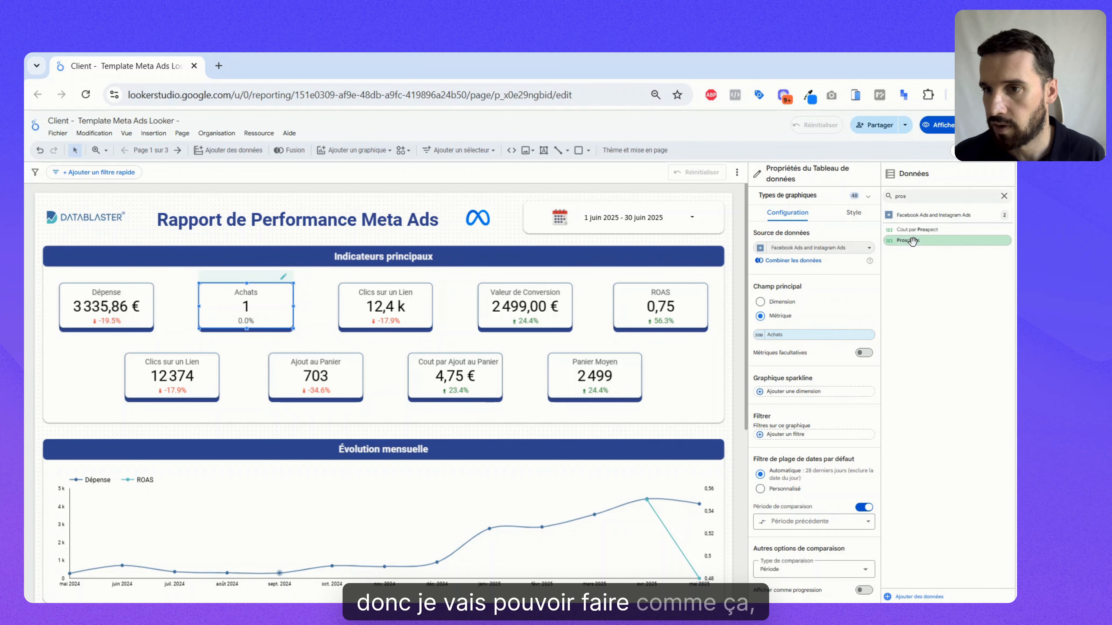
drag(907, 240, 887, 273)
drag(841, 322, 808, 336)
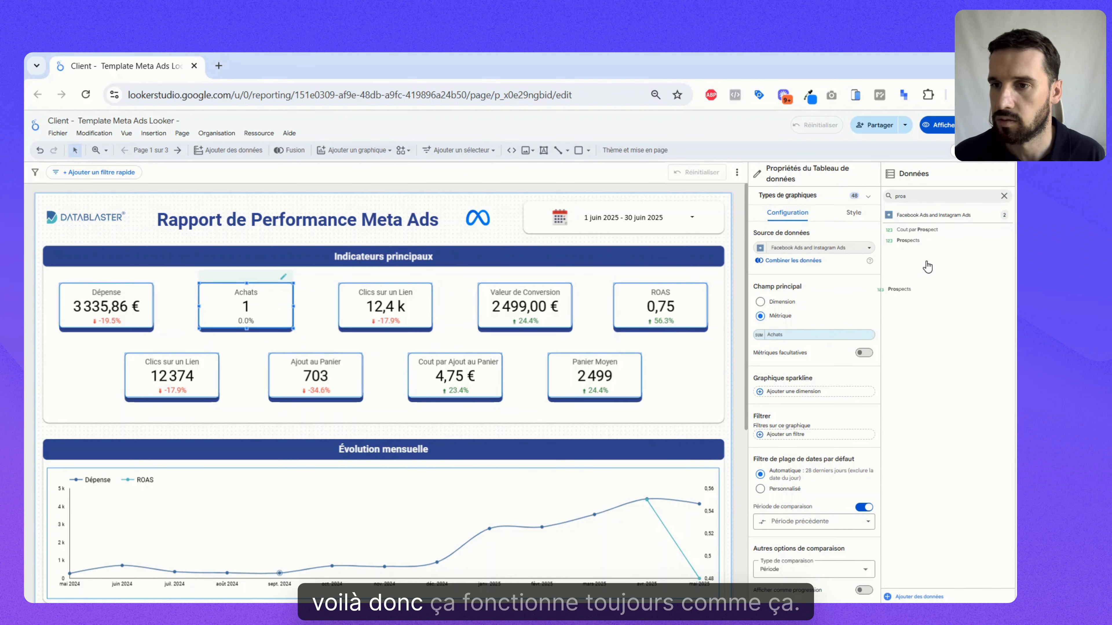
- Replace the Achats scorecard's main metric with Prospects, searching the metric choices for "pro"
click(792, 336)
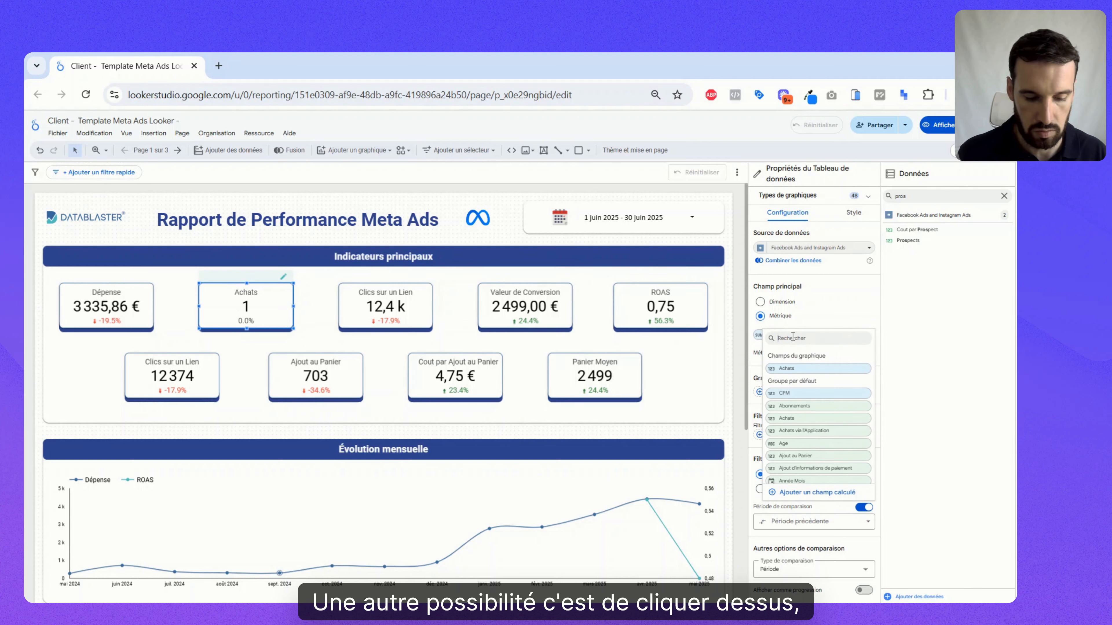
text(pro)
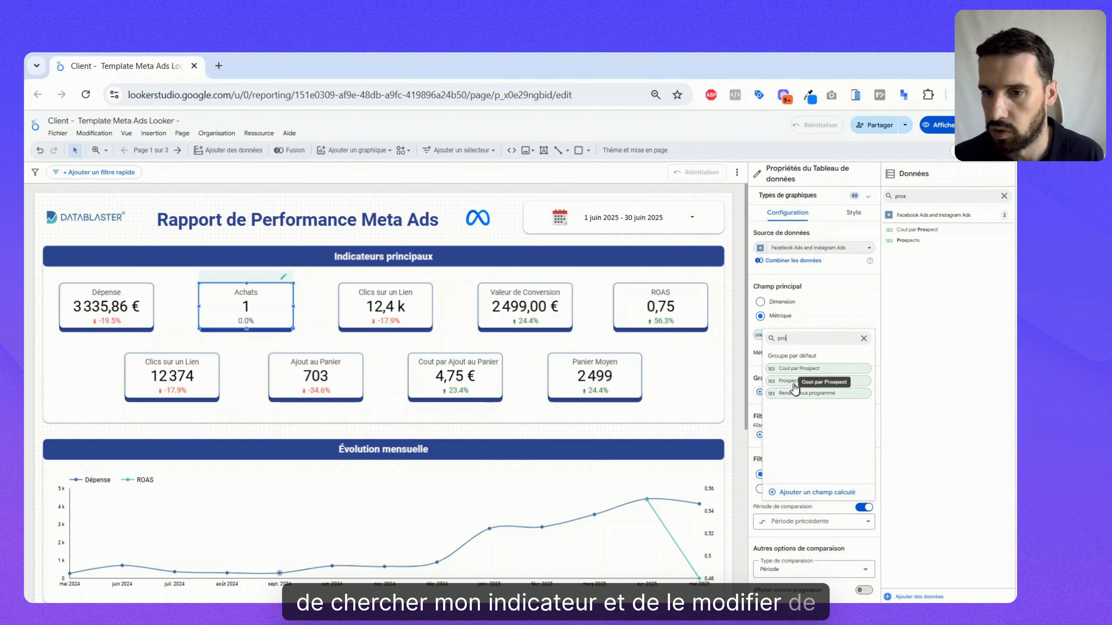
click(791, 381)
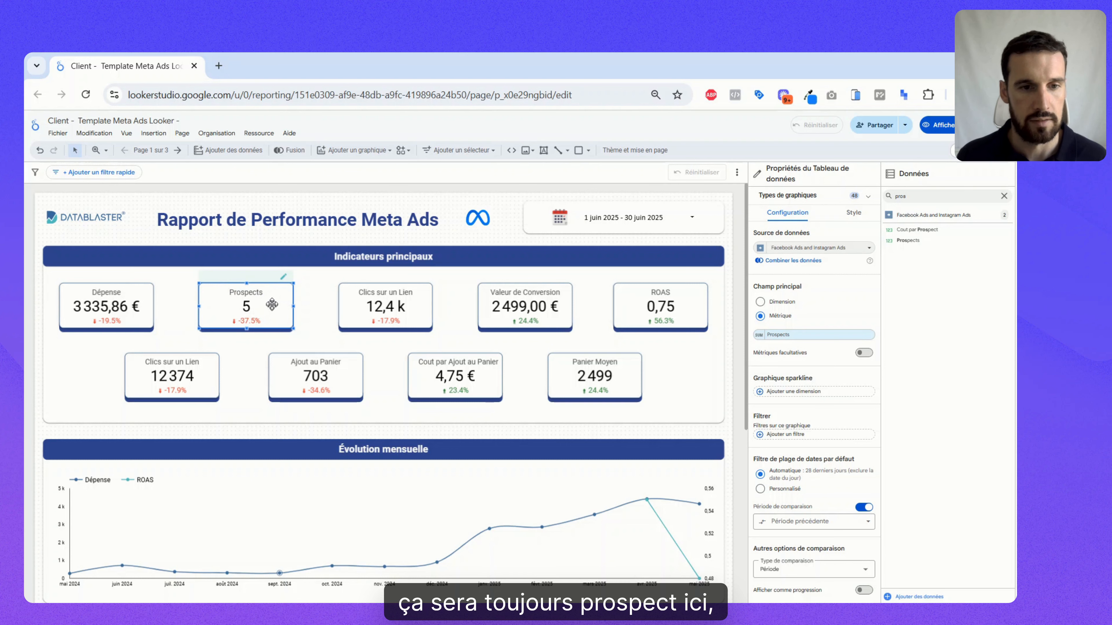
- Replace the ROAS scorecard's main metric with Cout par Prospect
click(418, 313)
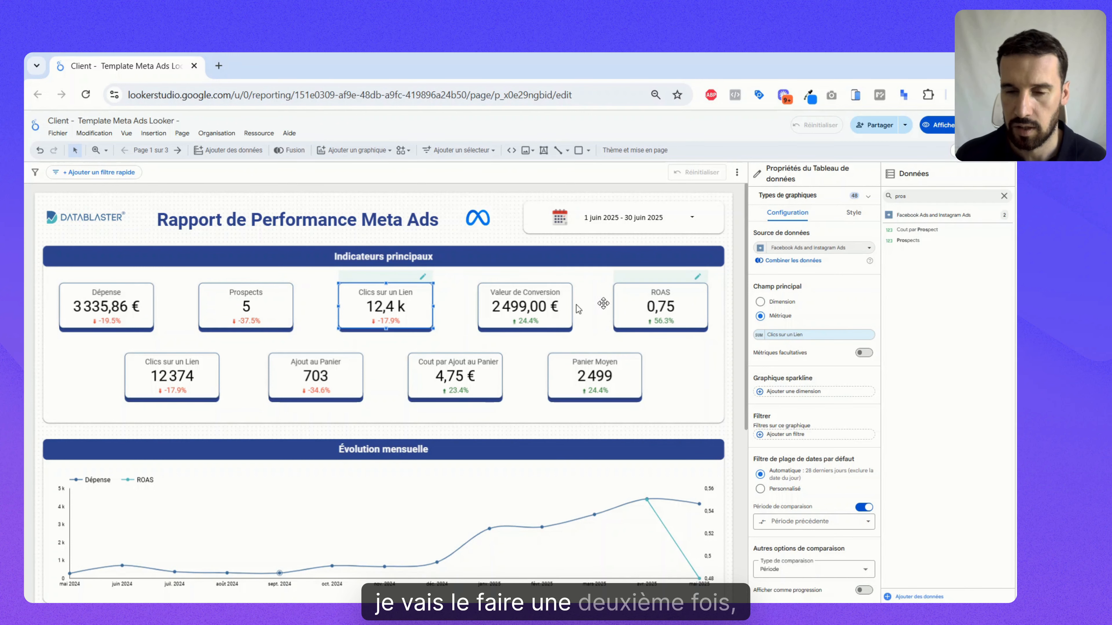
click(645, 304)
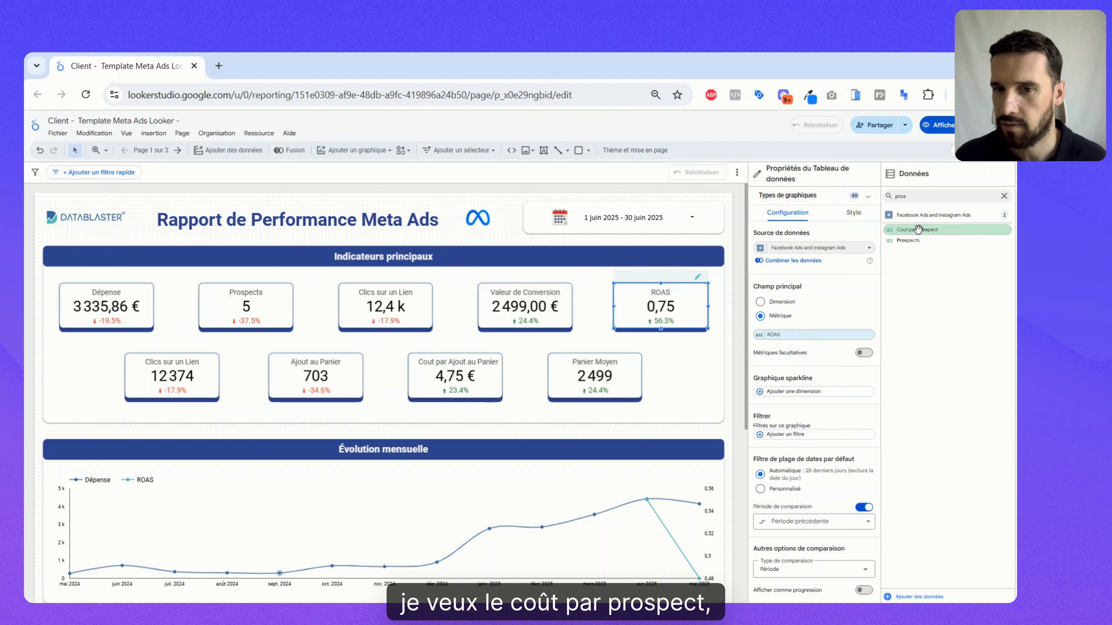
drag(919, 229, 814, 334)
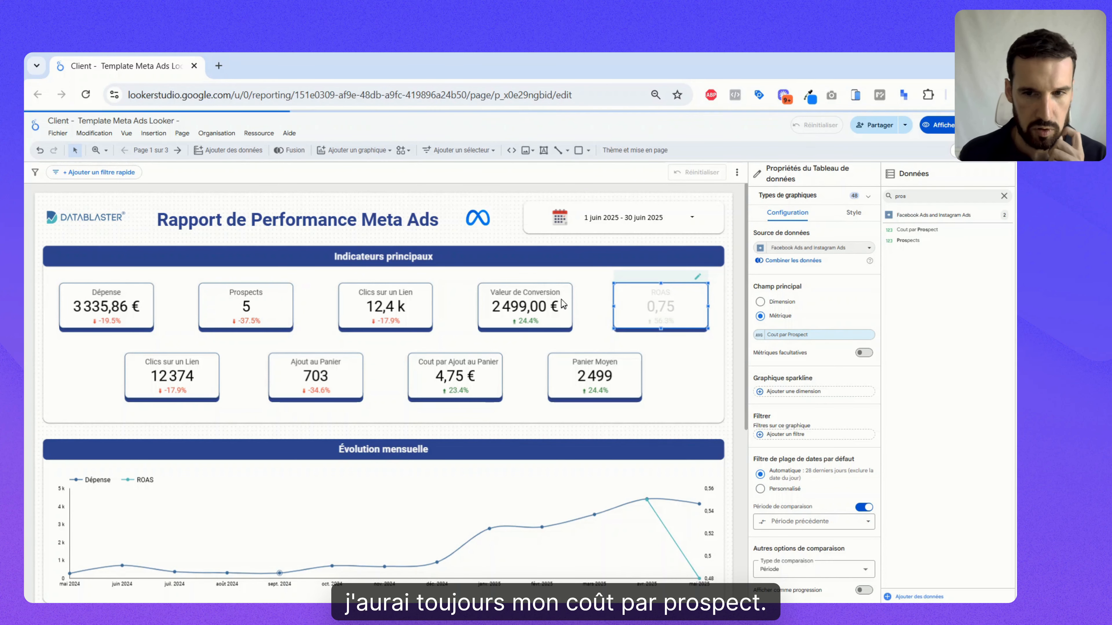
- Examine the dimensions and metrics configured for the monthly evolution chart and the campaign data table
scroll(507, 366, down, 3)
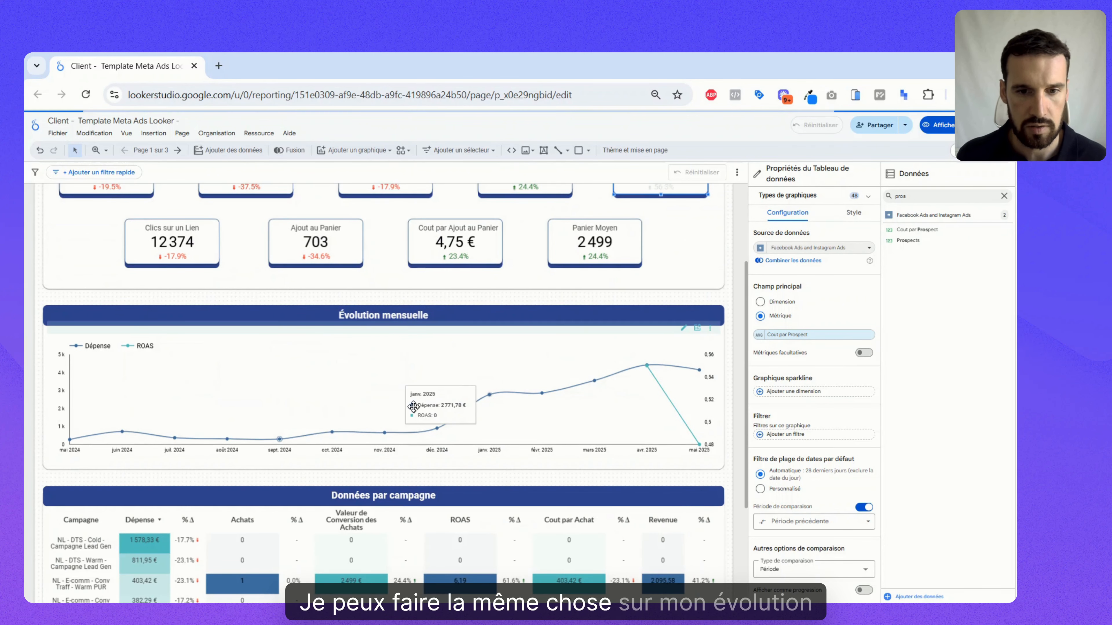
click(403, 387)
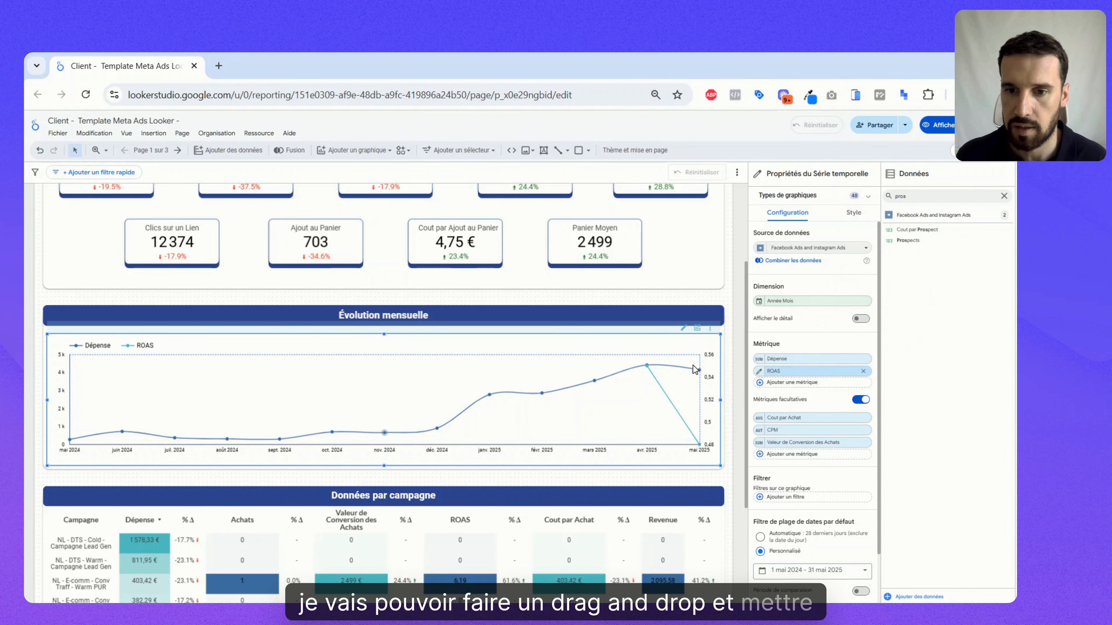
scroll(296, 400, down, 3)
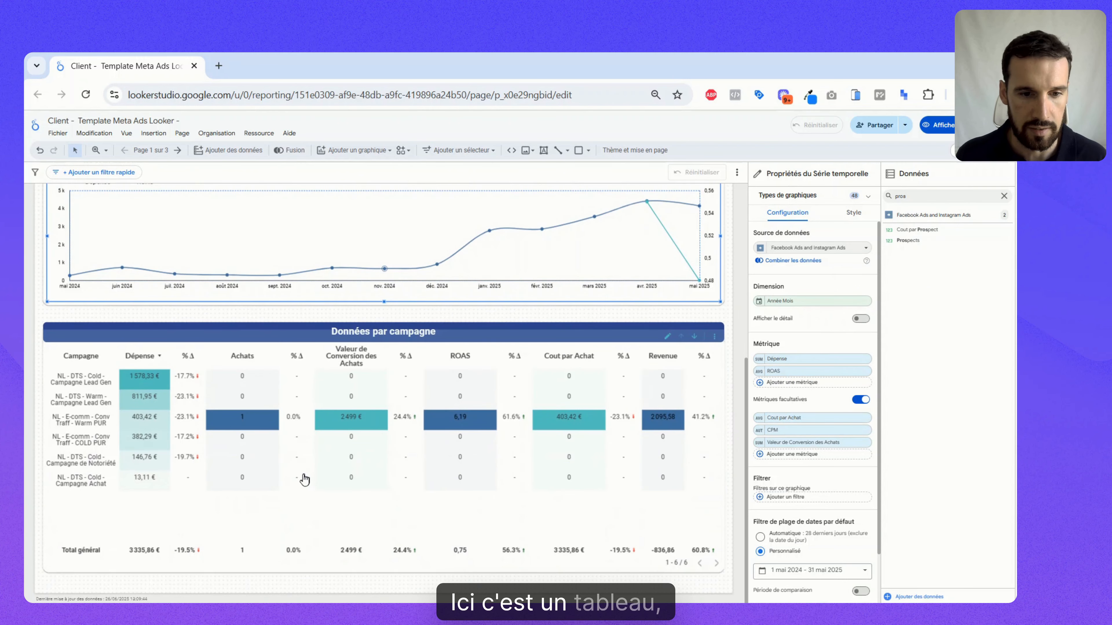
click(295, 503)
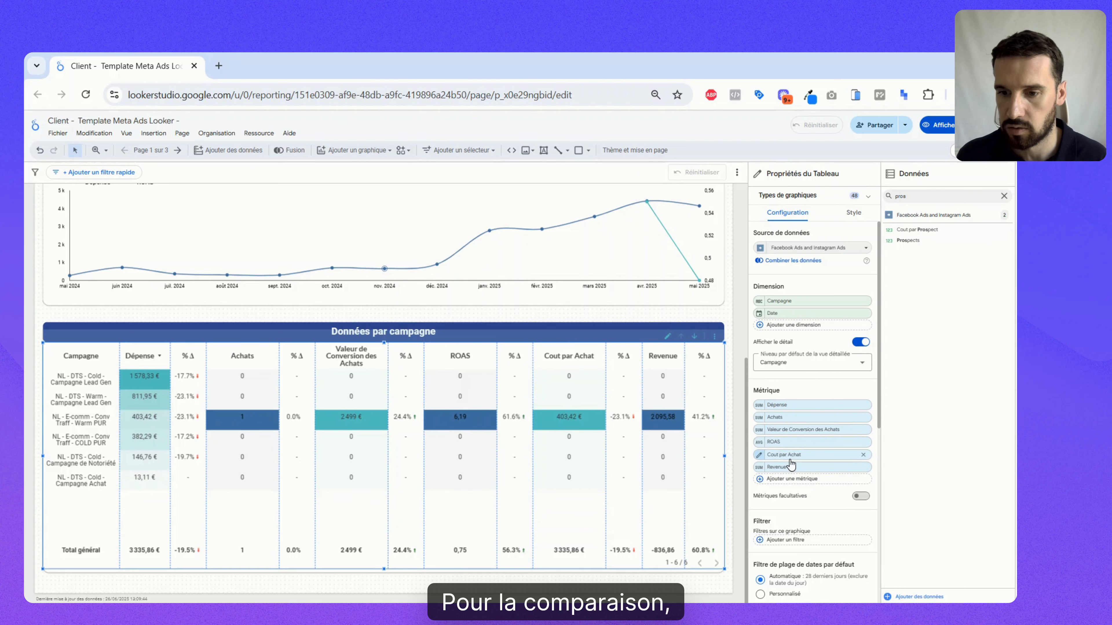
scroll(792, 460, down, 6)
scroll(808, 430, up, 6)
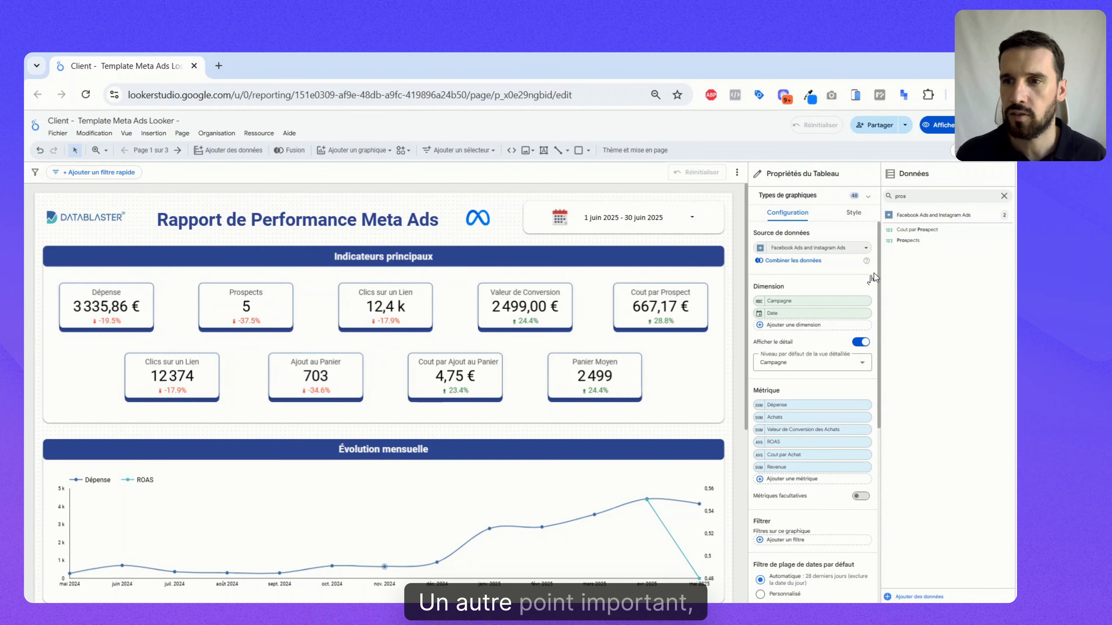
- Clear the data field search and look through the full list of available fields, including the custom conversions
click(1003, 196)
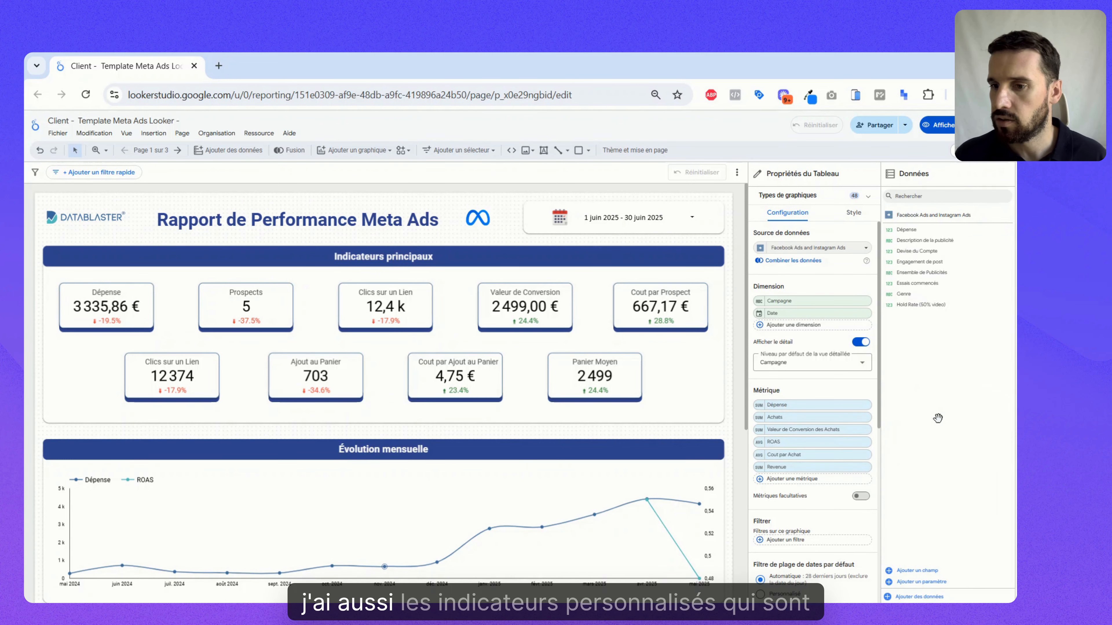
scroll(938, 417, down, 10)
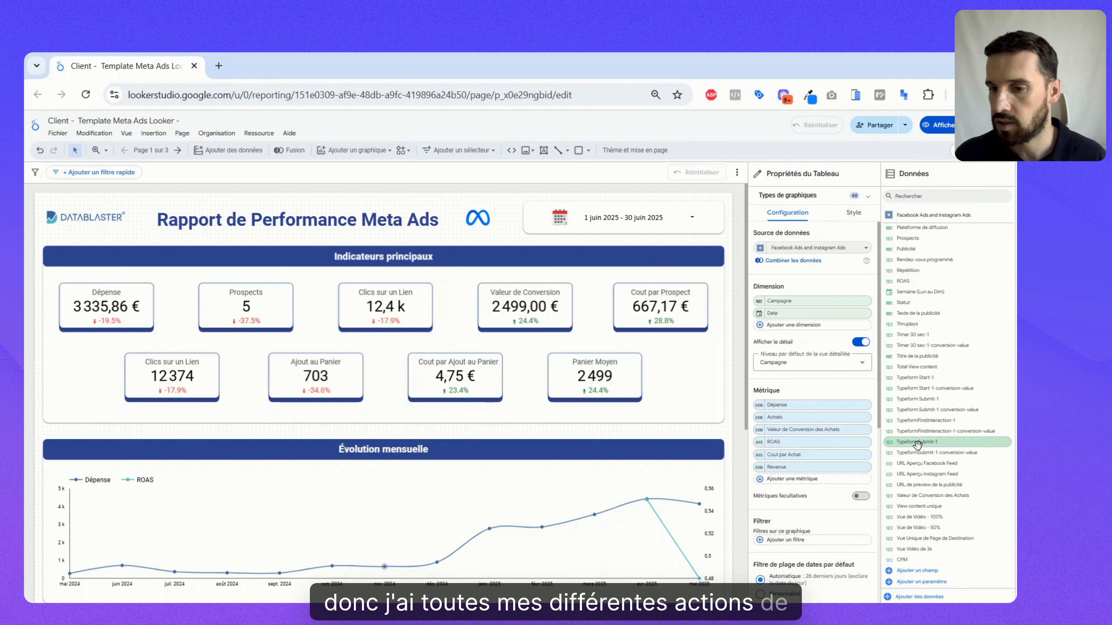
scroll(934, 378, up, 10)
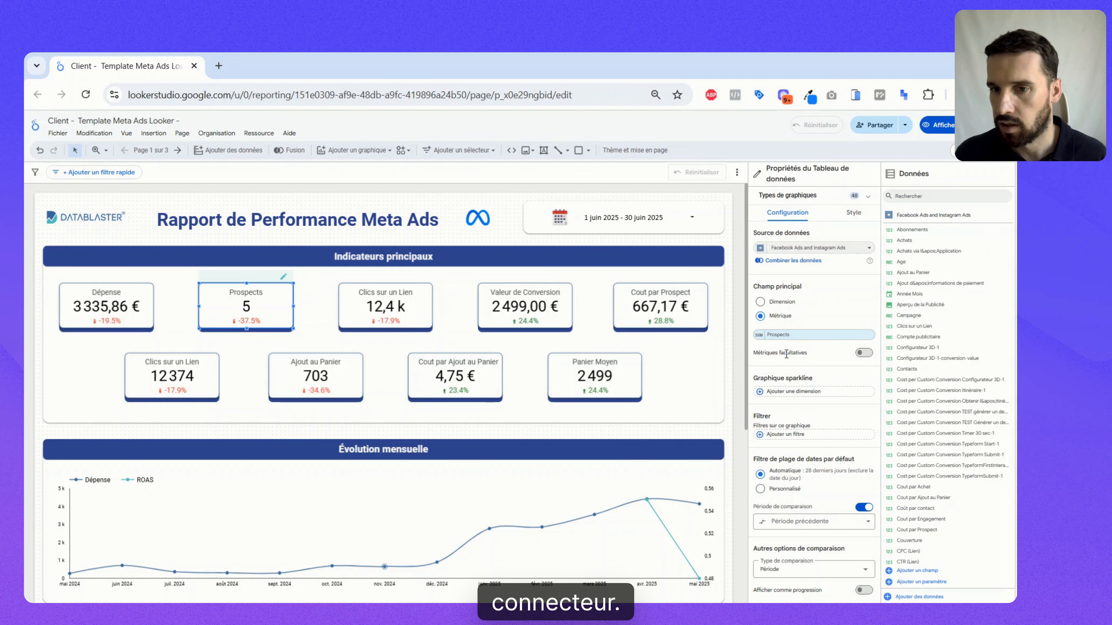
- Set the display name of the Prospects scorecard's metric to Leads
click(760, 337)
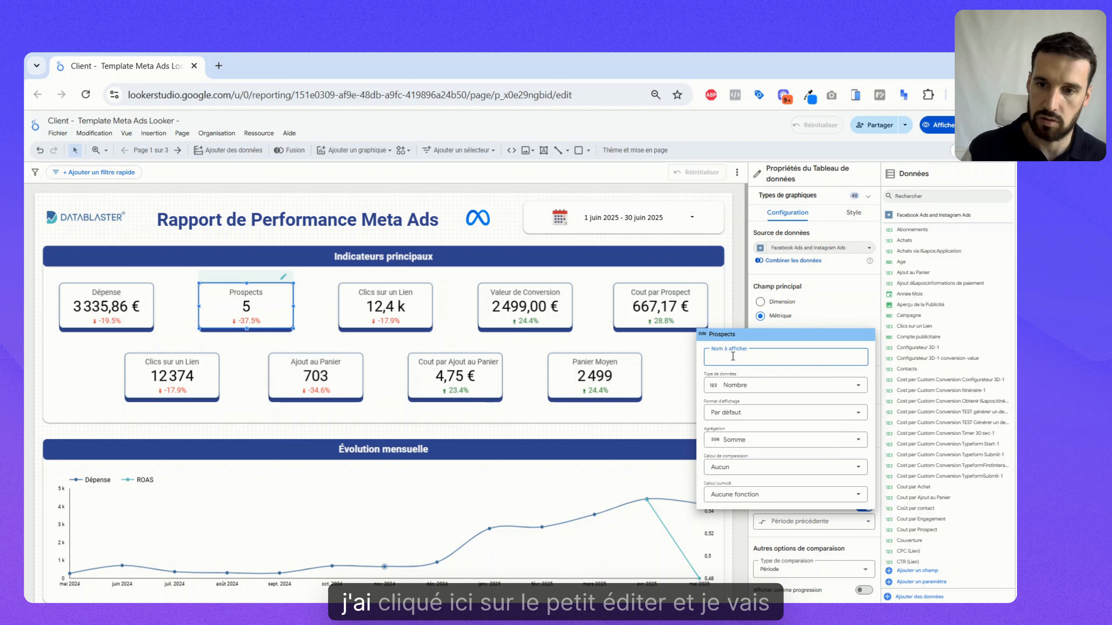
click(837, 317)
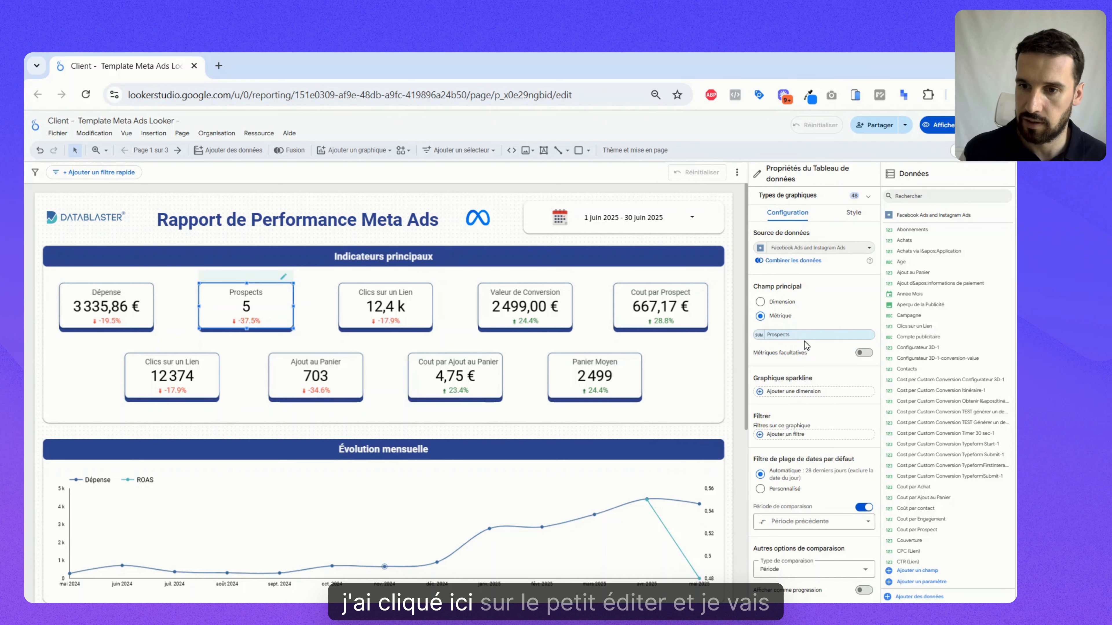
click(760, 336)
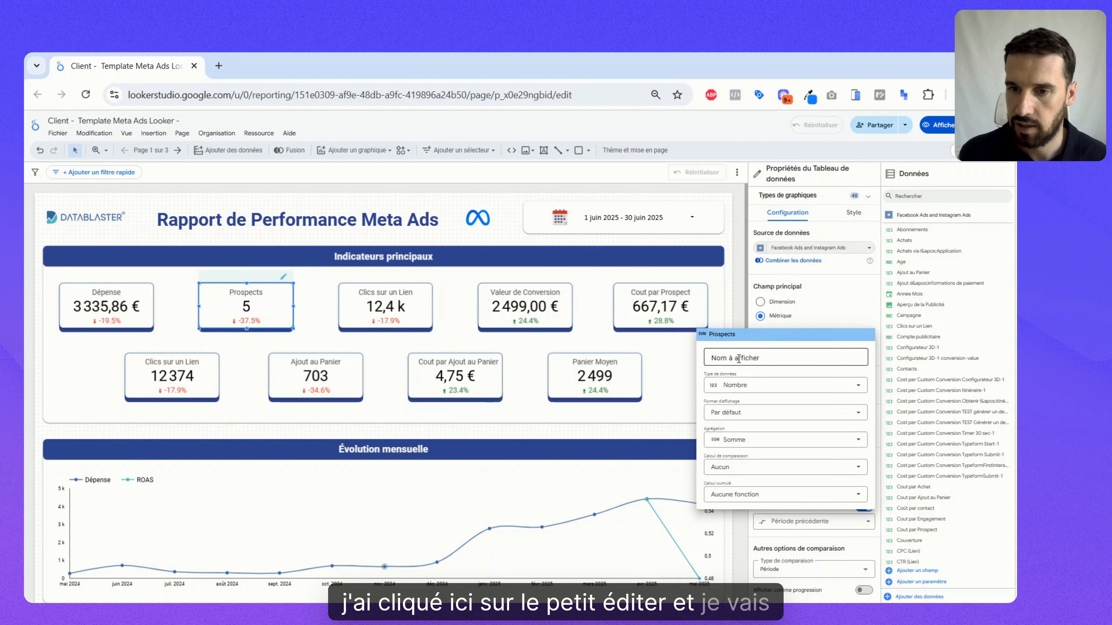
click(727, 357)
text(Leads)
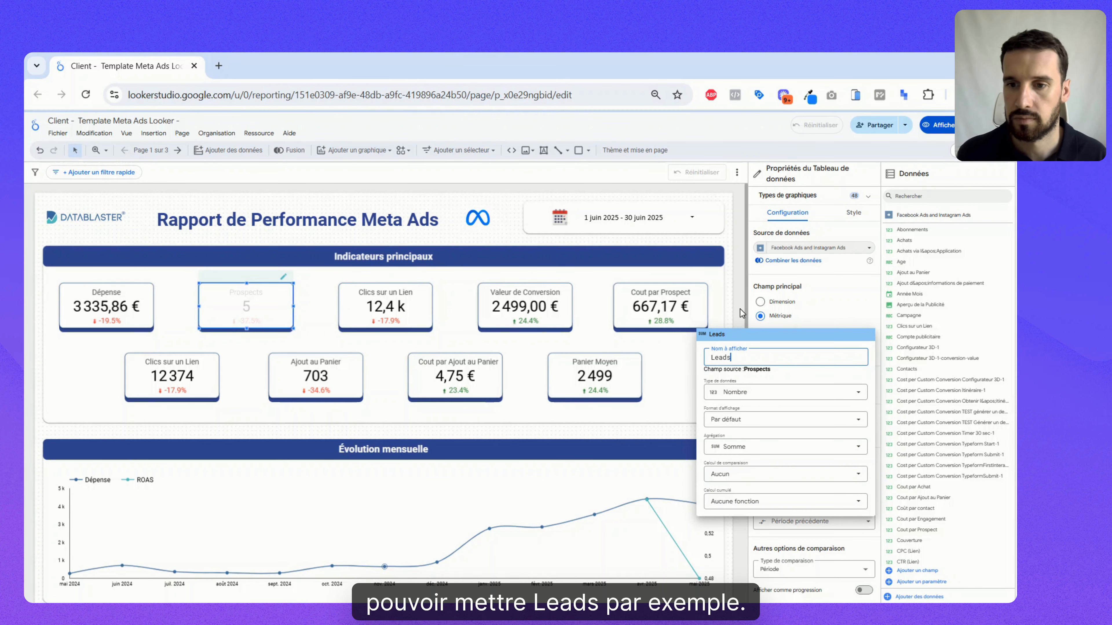
click(740, 314)
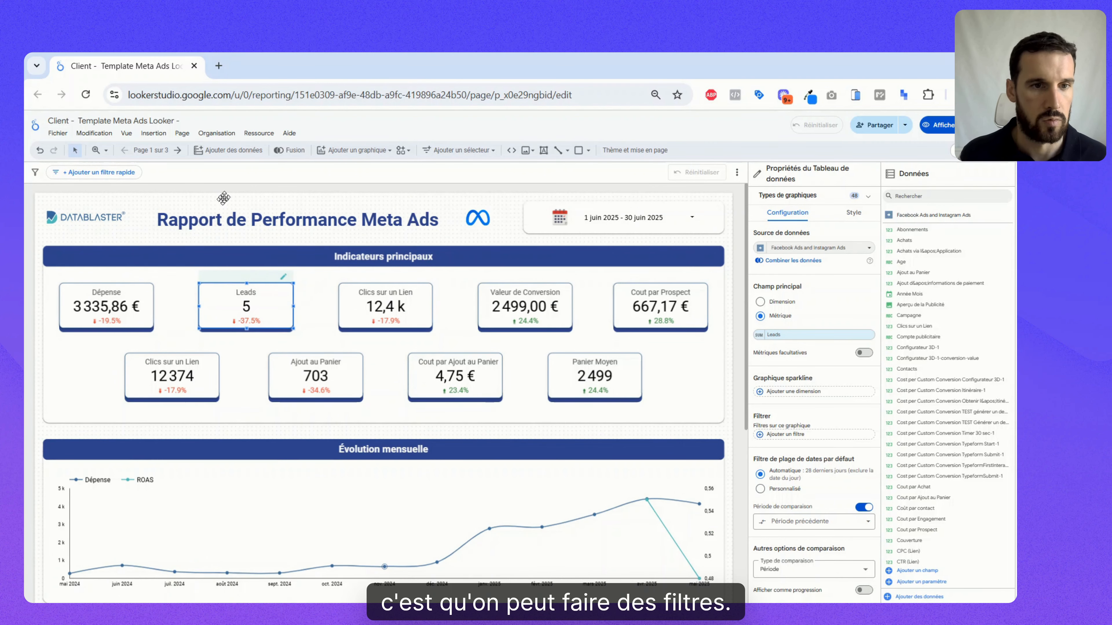
- Insert an advanced filter control over the Indicateurs principaux band, just beneath the report title
key(Escape)
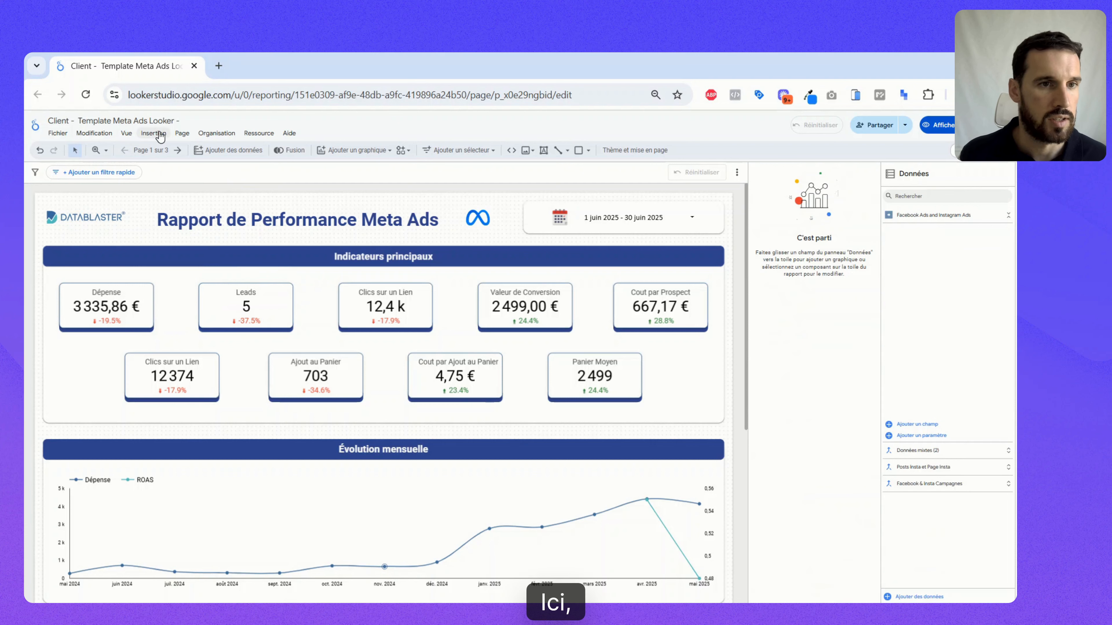
click(153, 133)
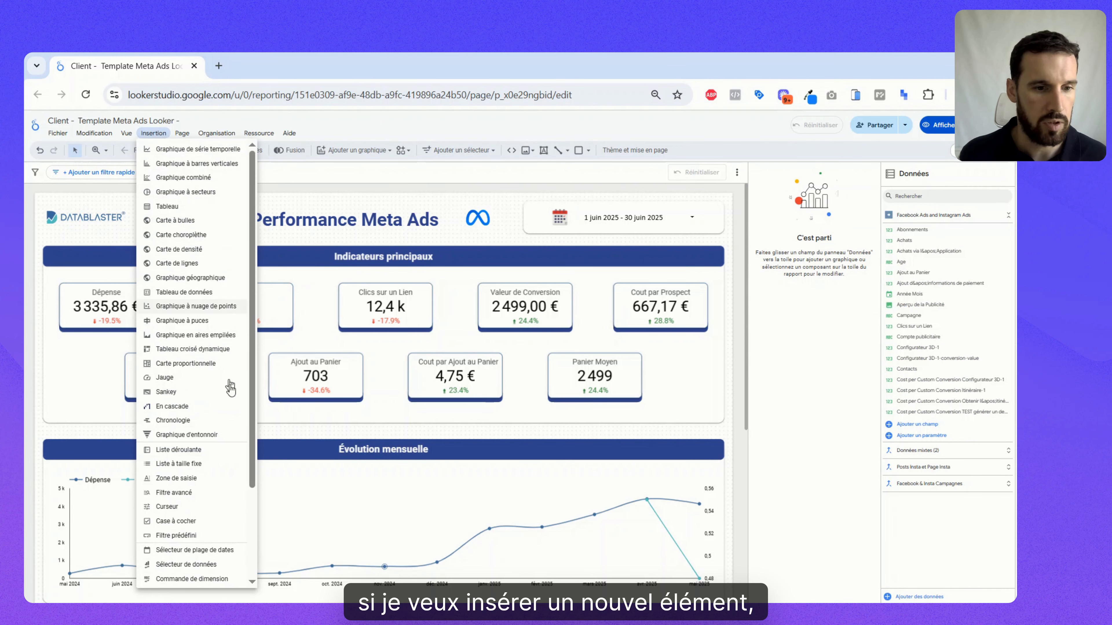
scroll(213, 427, down, 3)
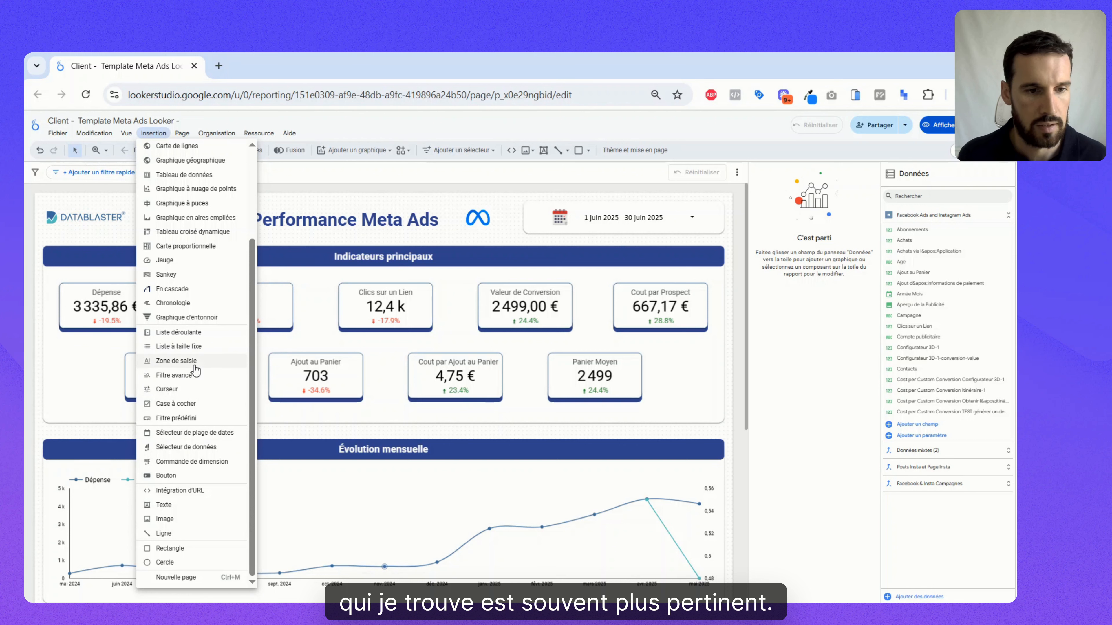
click(190, 377)
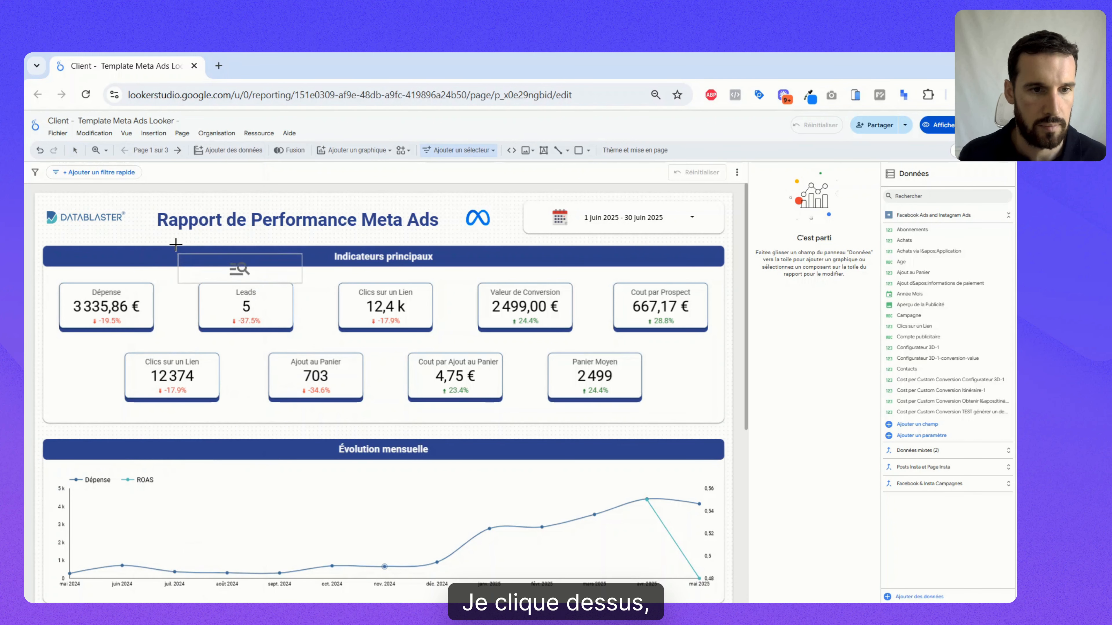
click(159, 240)
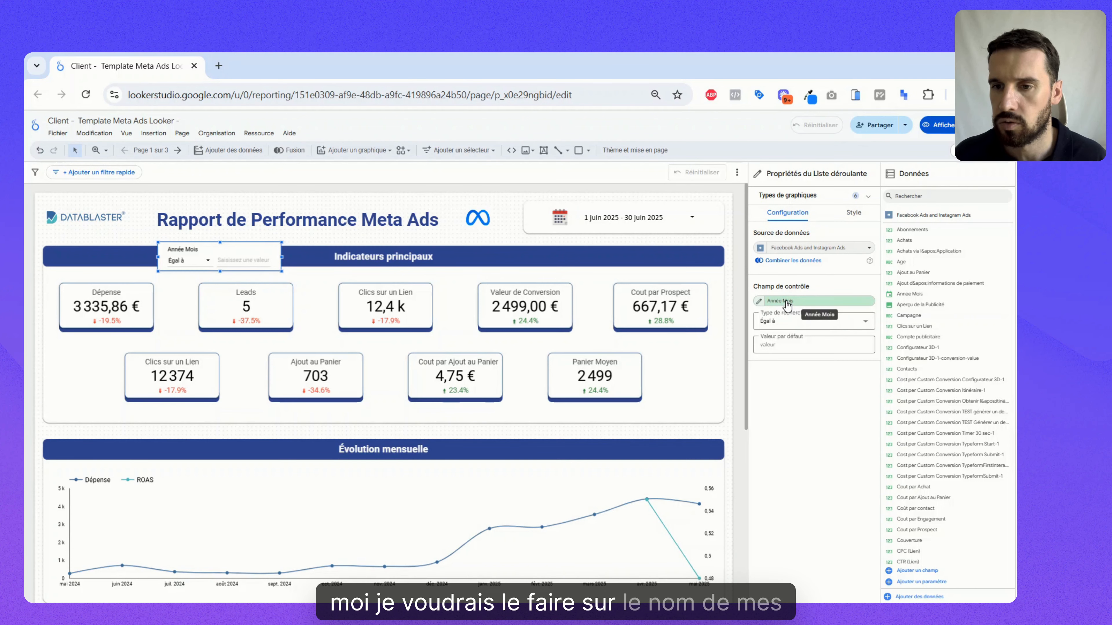
- Configure the advanced filter with Campagne as control field, Contient as search type and DTS as default value
click(787, 301)
text(camp)
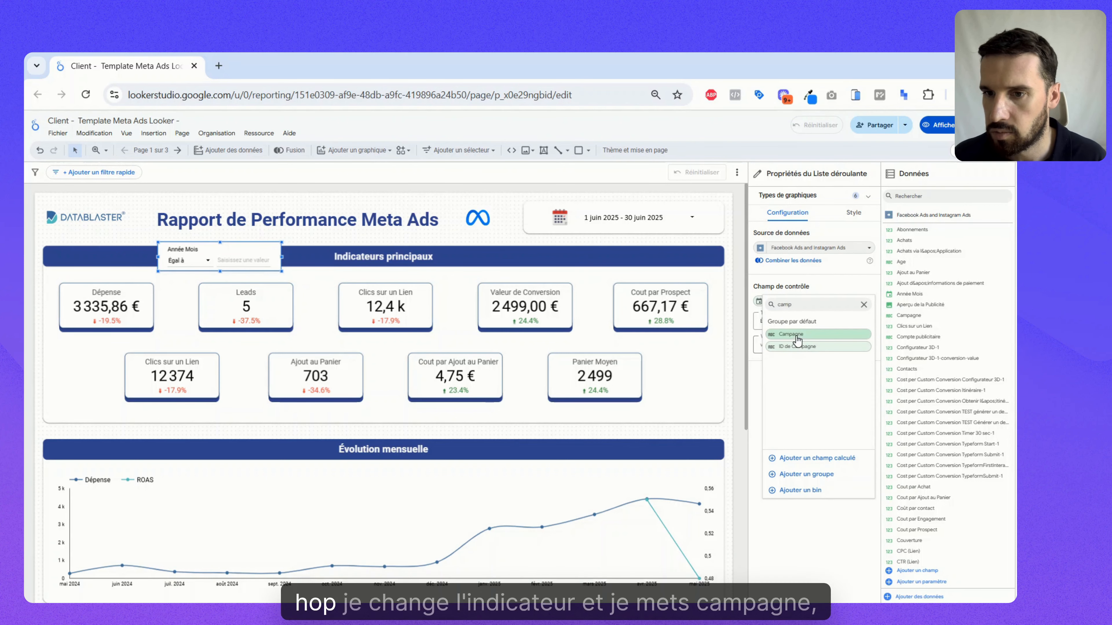
click(794, 335)
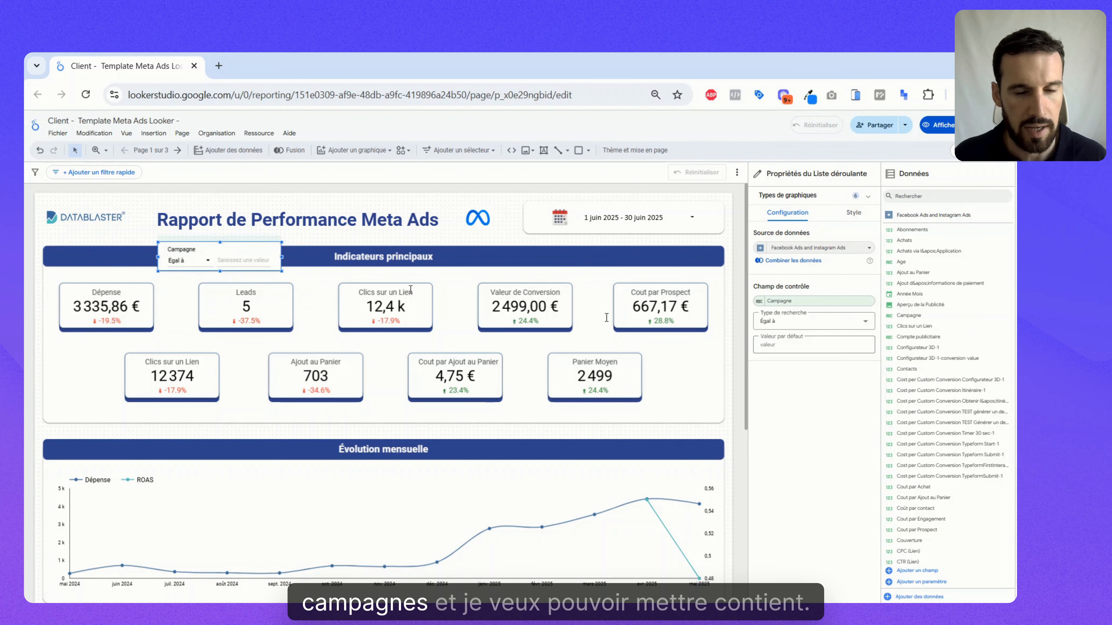
click(788, 321)
click(771, 366)
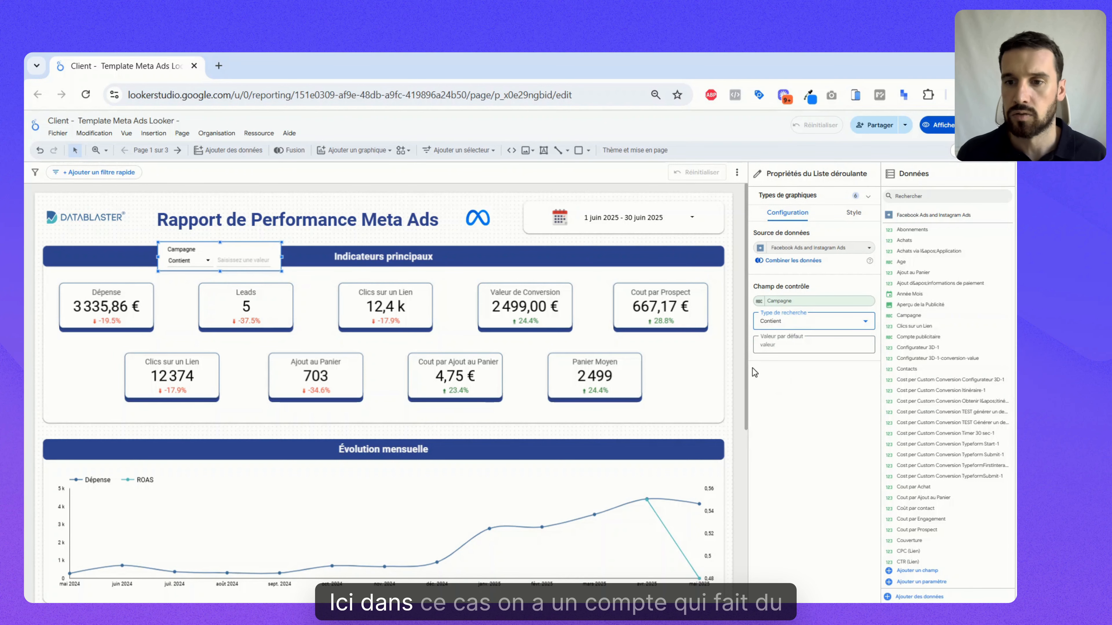
click(776, 346)
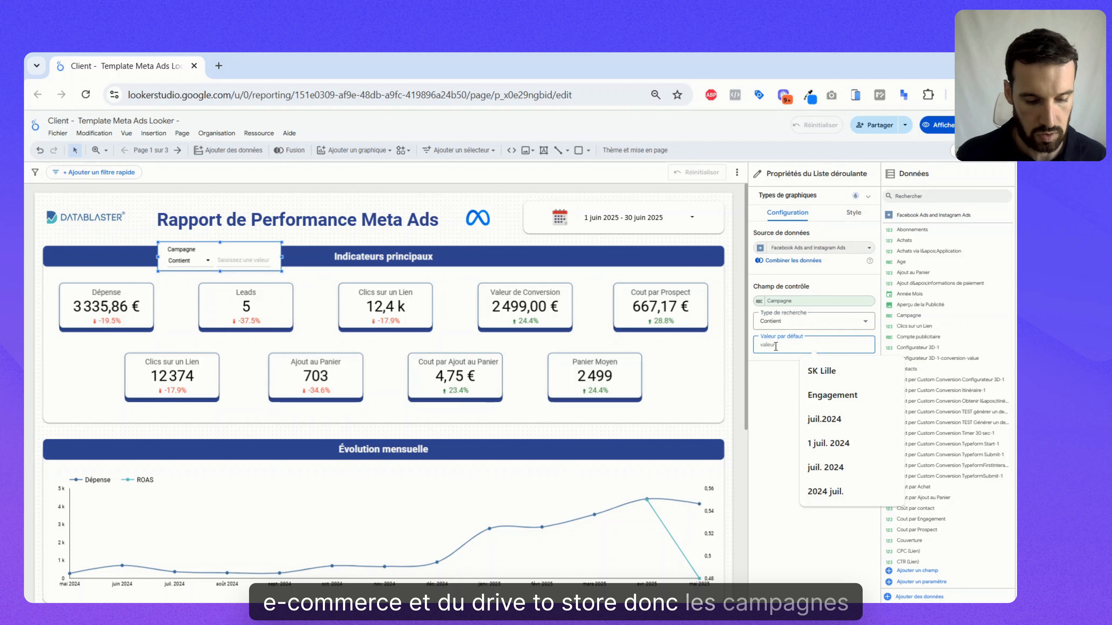
text(DTS)
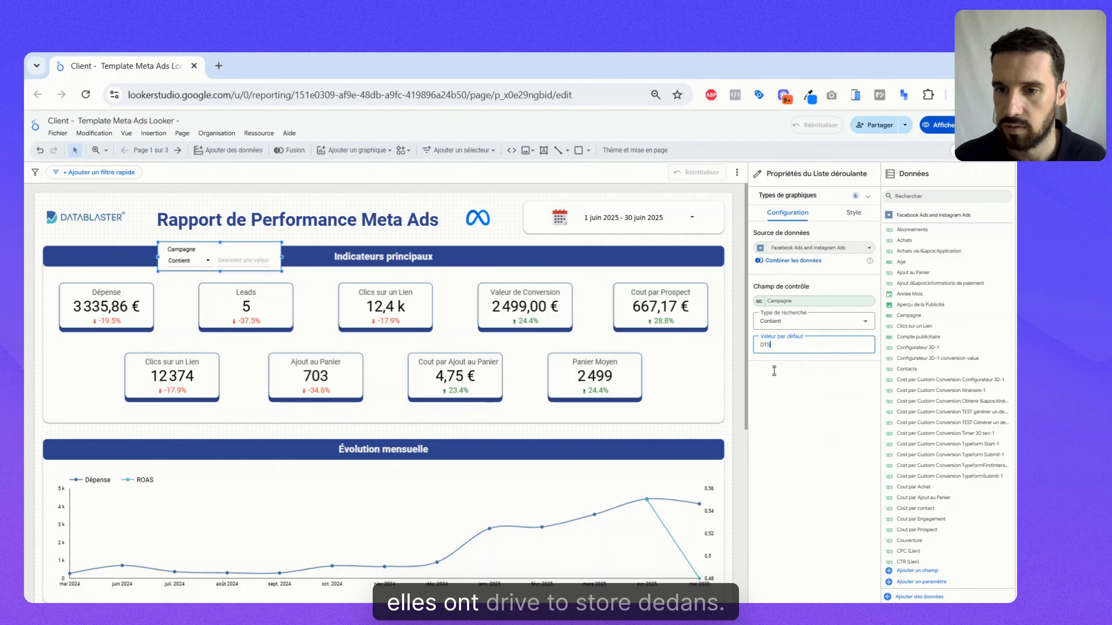
click(789, 385)
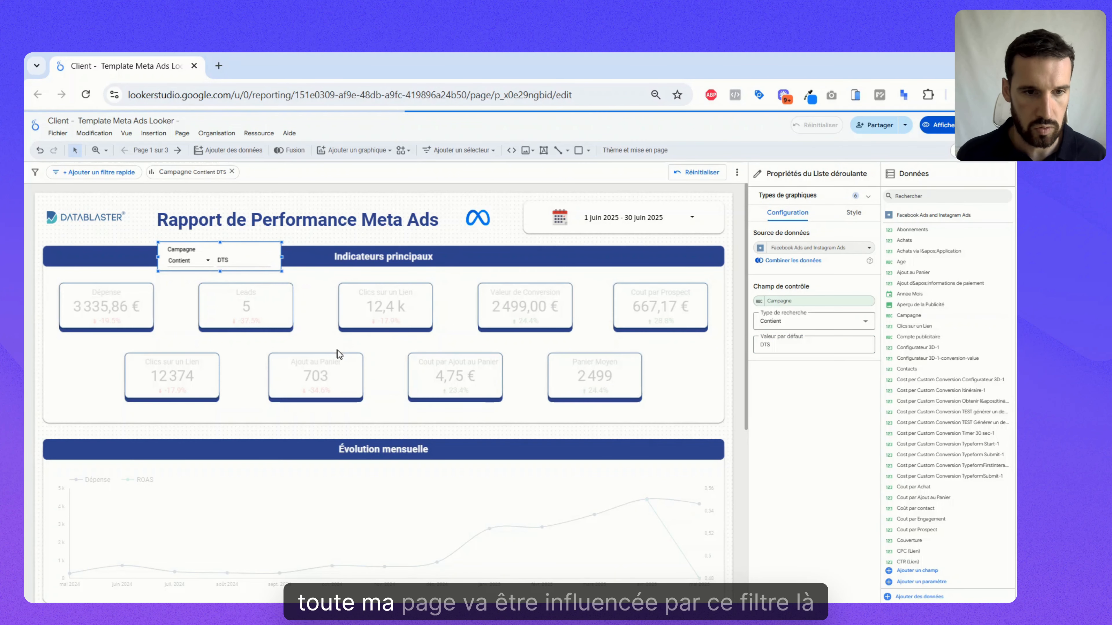
- Check the filtered scorecards and campaign table, and move the Campagne filter control beneath the date range selector
scroll(339, 368, down, 6)
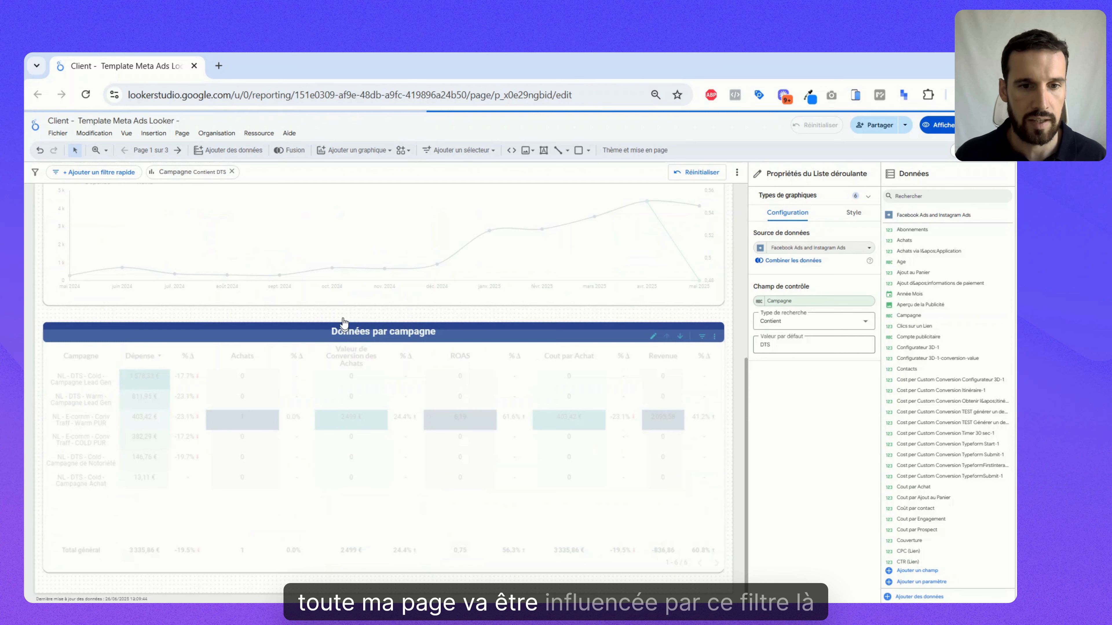
scroll(338, 313, up, 6)
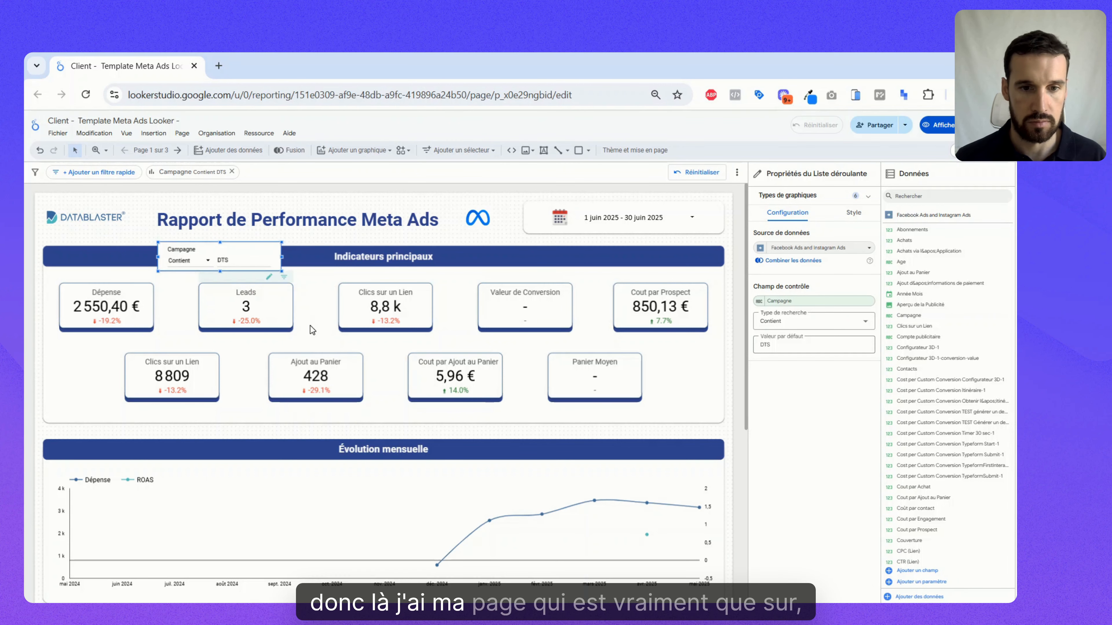
scroll(312, 322, down, 7)
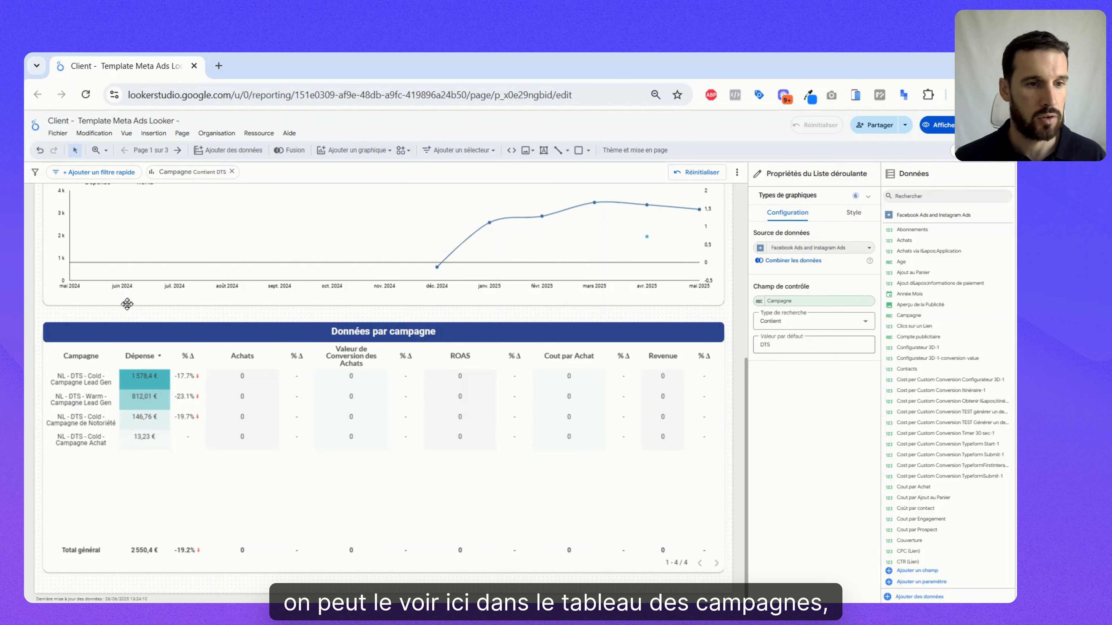
scroll(109, 314, up, 7)
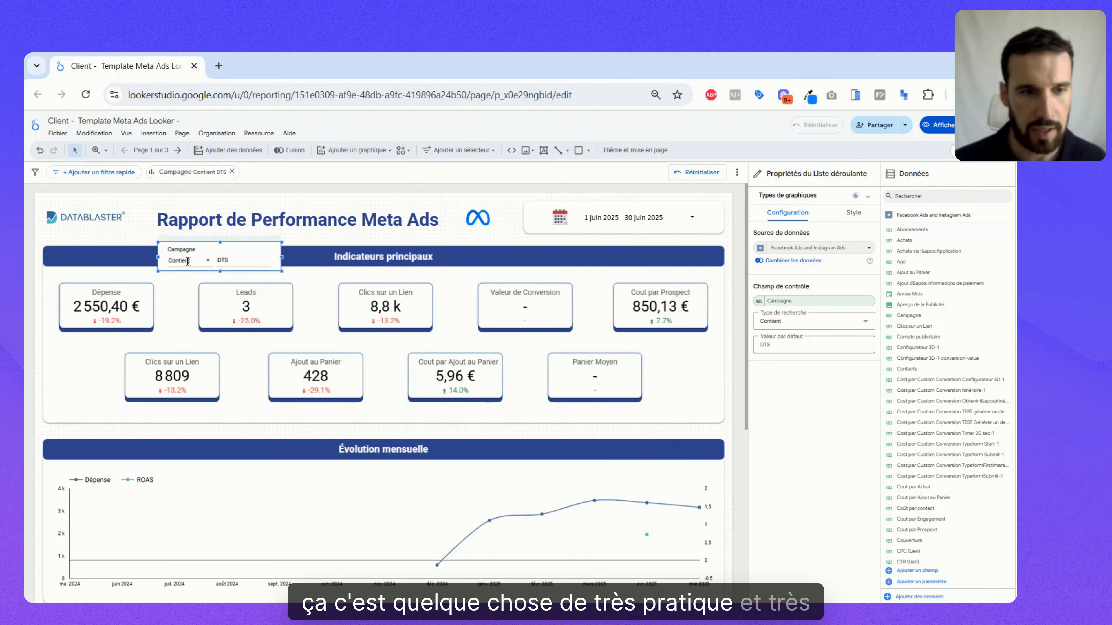
drag(255, 251, 691, 255)
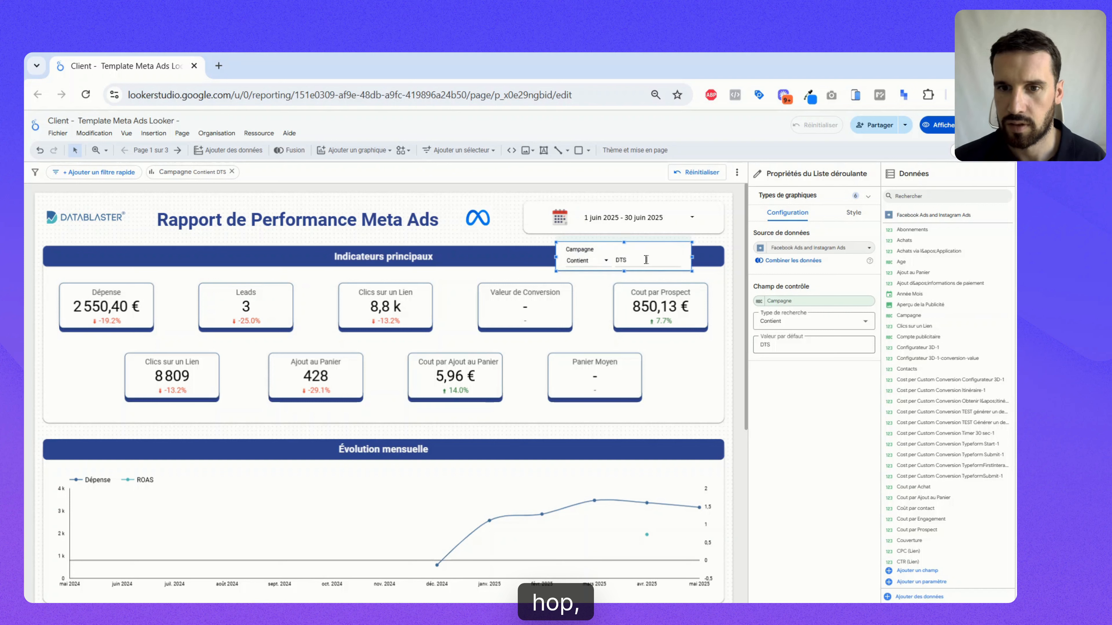
- Copy the Cout par Prospect scorecard and paste only its style onto the Campagne filter control
click(628, 308)
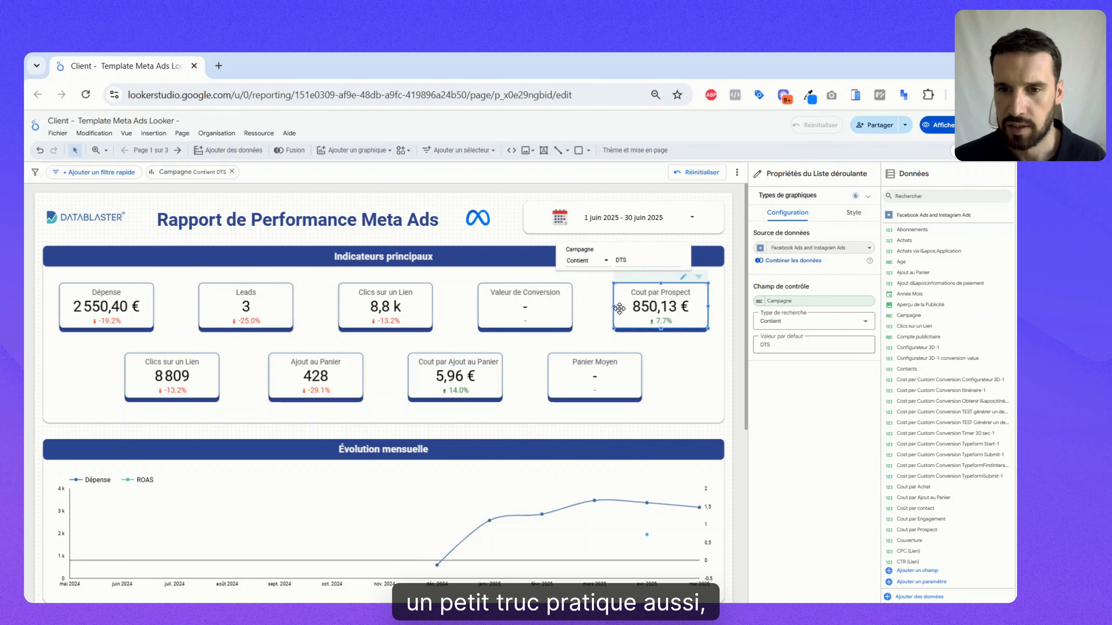
right_click(628, 309)
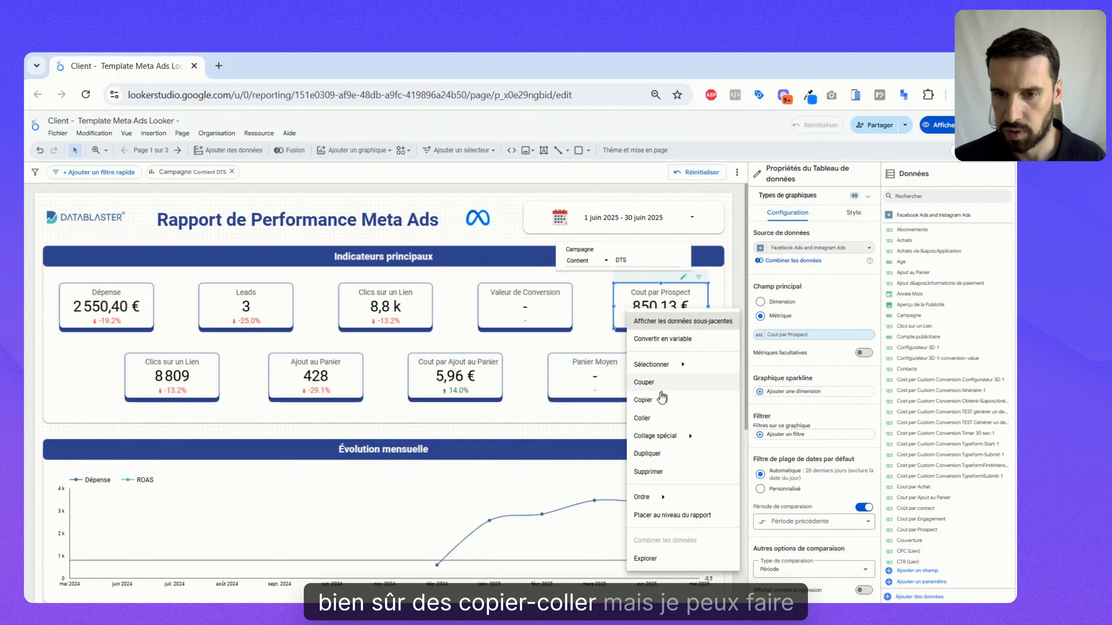
click(643, 400)
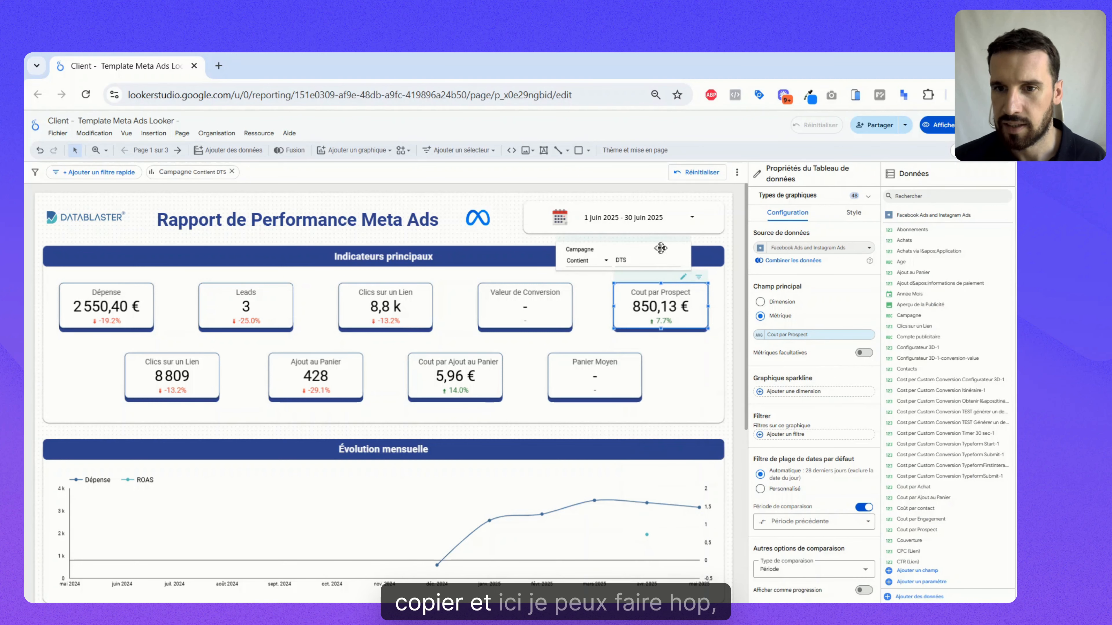
right_click(682, 246)
mouse_move(727, 356)
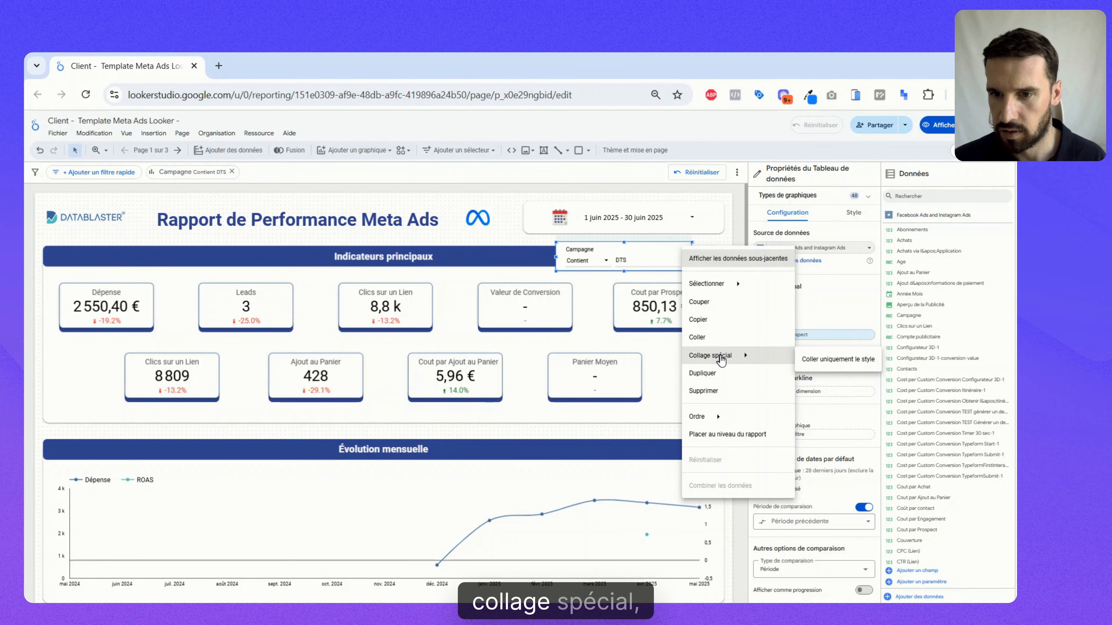
click(819, 360)
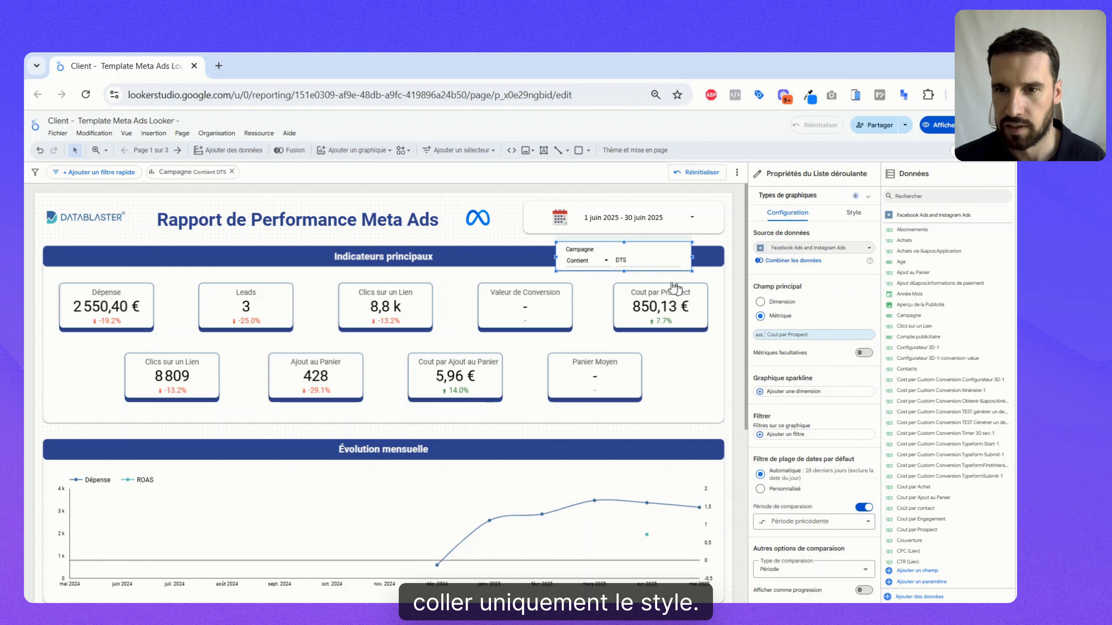
click(539, 257)
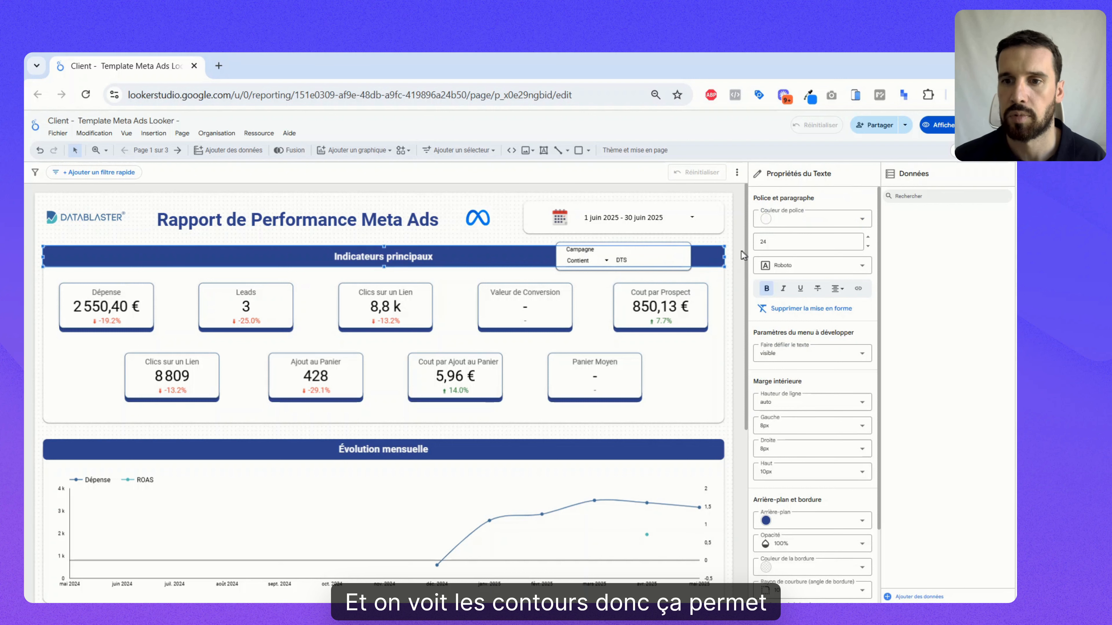
click(613, 240)
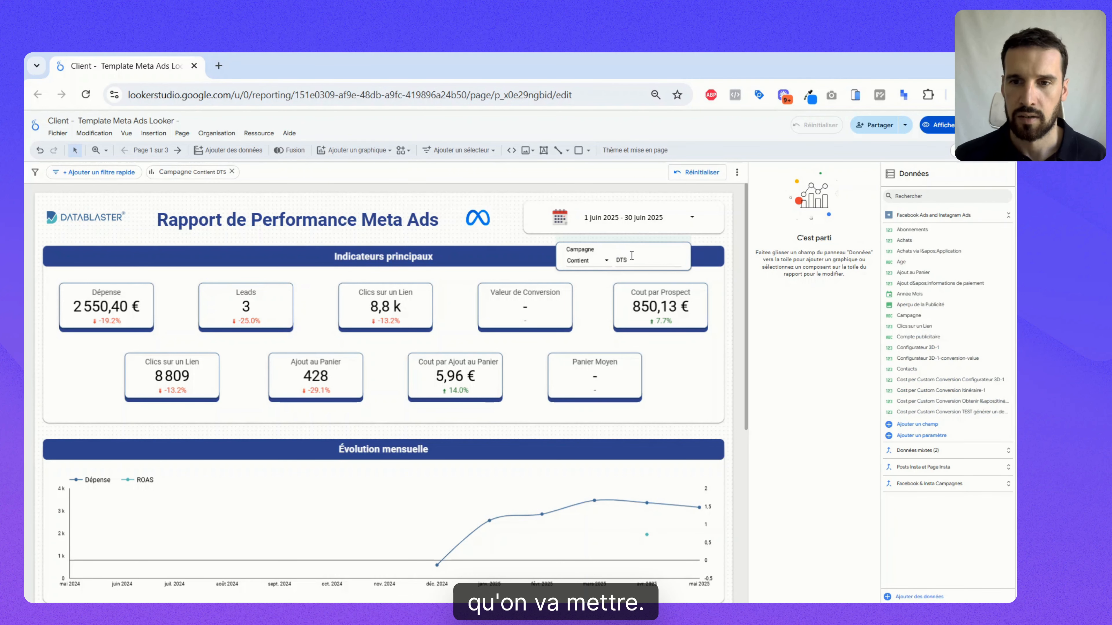
- Move the Campagne filter control beside the report title's start, and place the Datablaster logo just above it
click(620, 253)
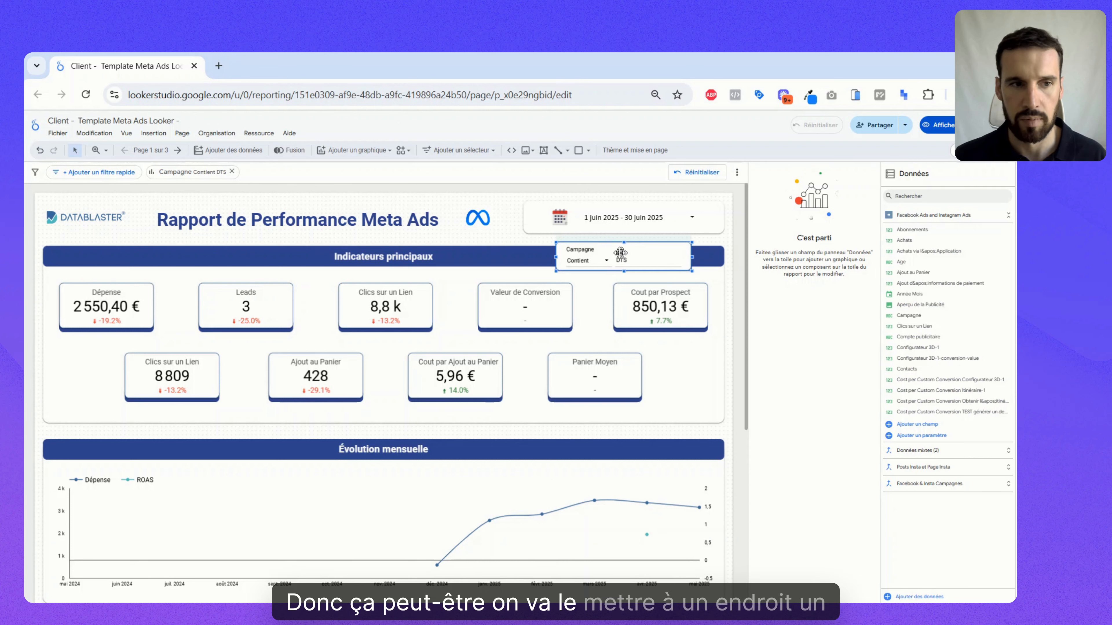
drag(620, 253, 111, 229)
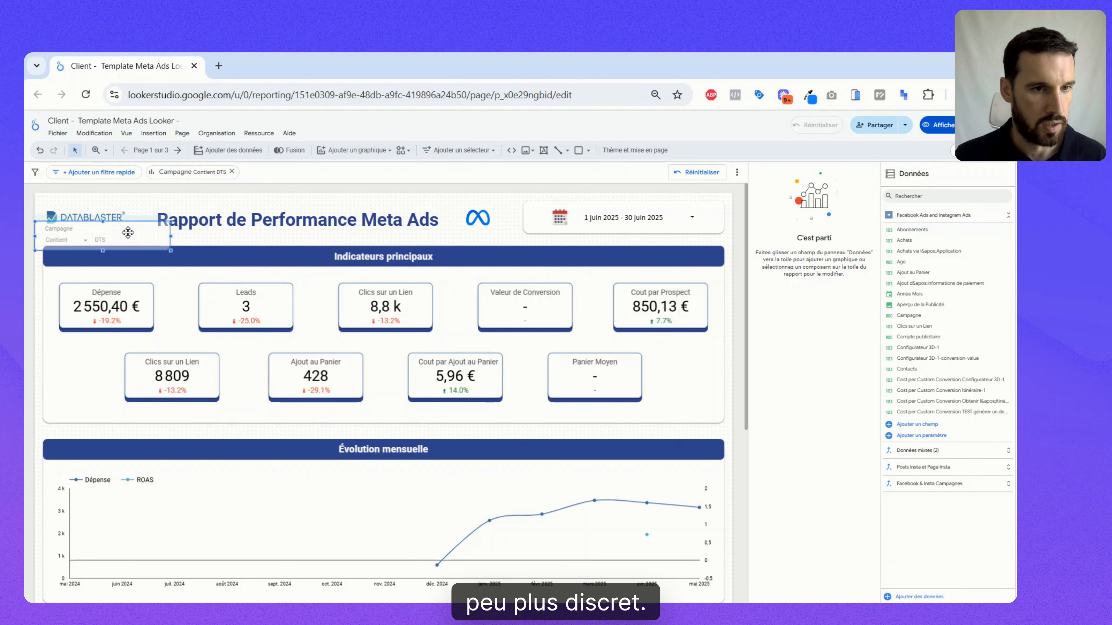
click(66, 203)
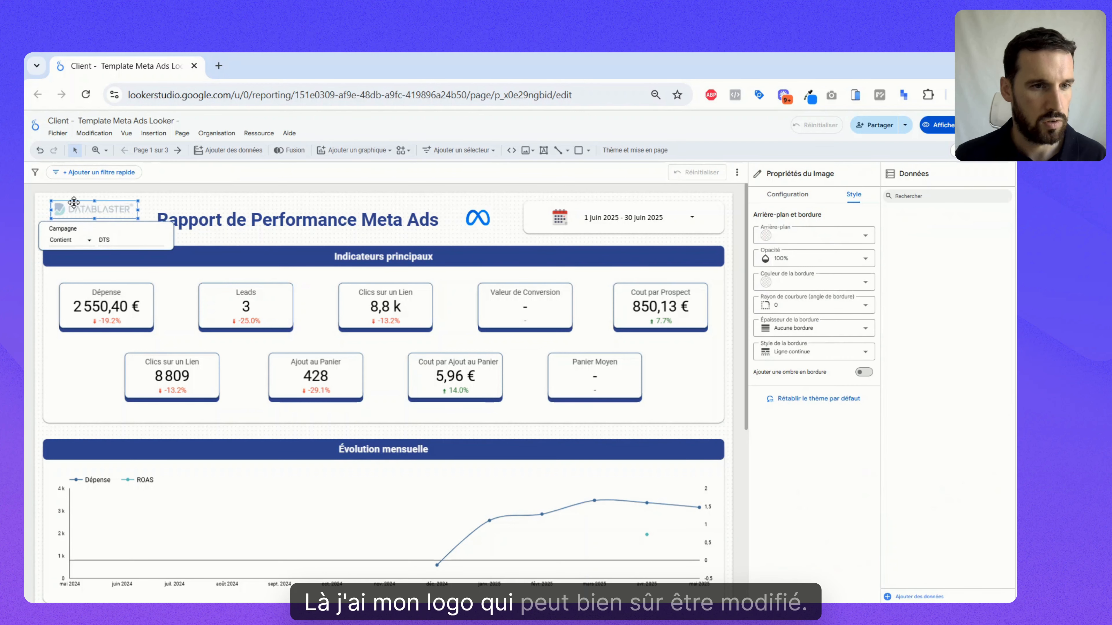
drag(74, 202, 75, 201)
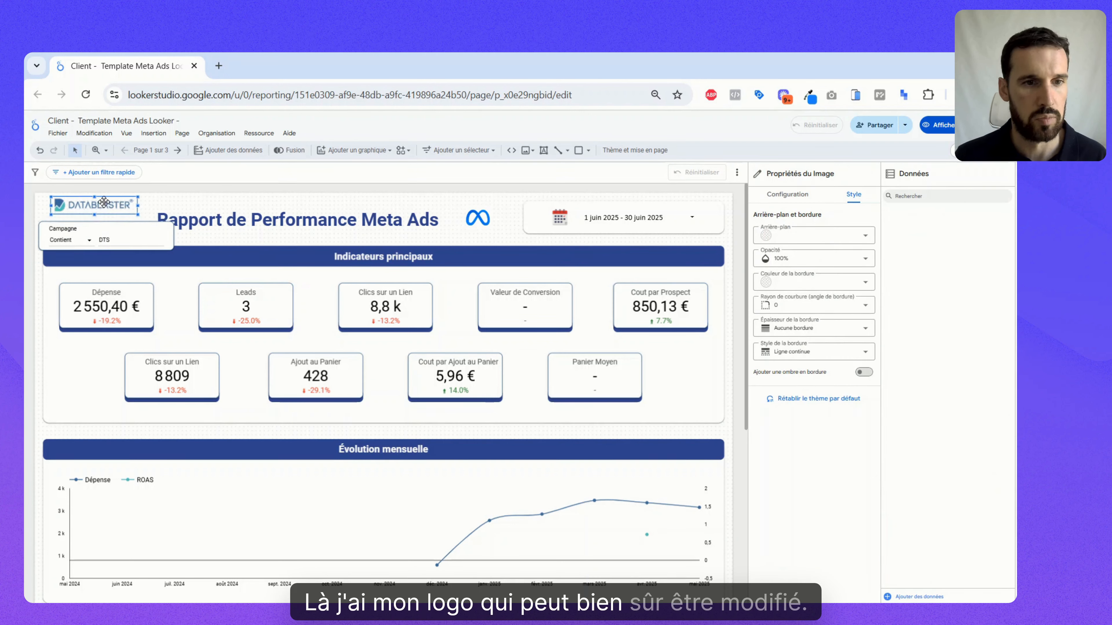
- Examine the Datablaster logo's image file setting, where the logo can be replaced
click(786, 198)
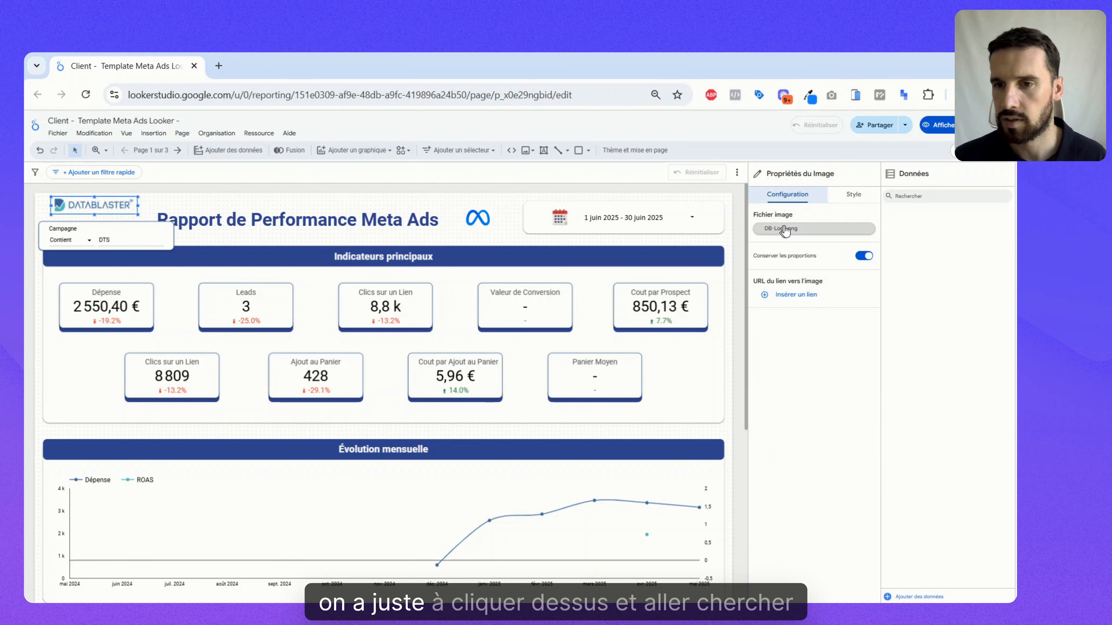
click(174, 198)
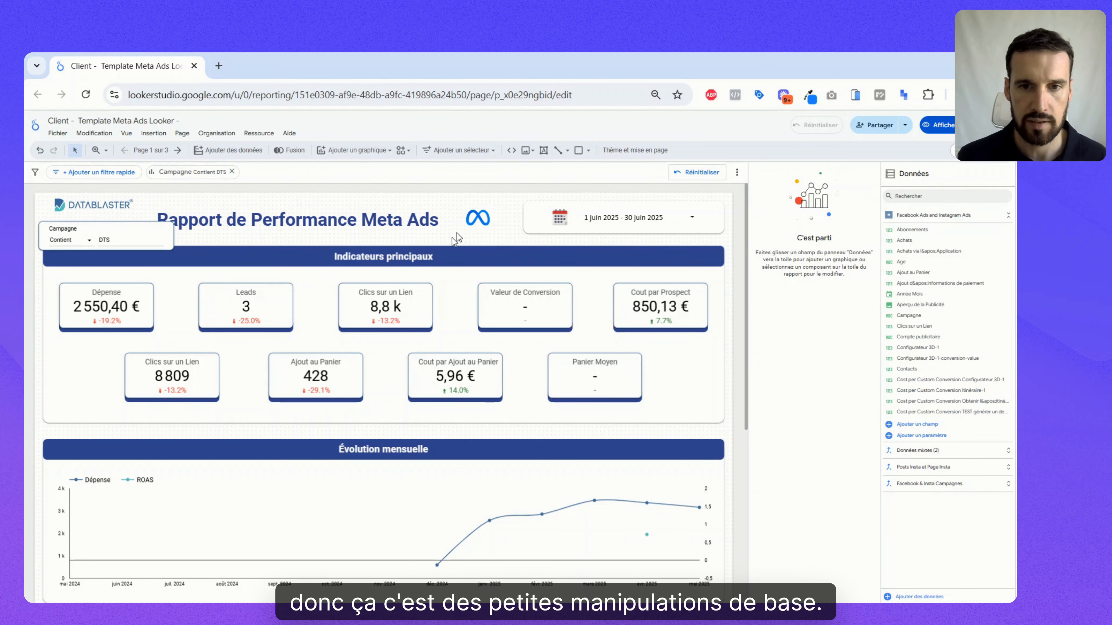
click(471, 225)
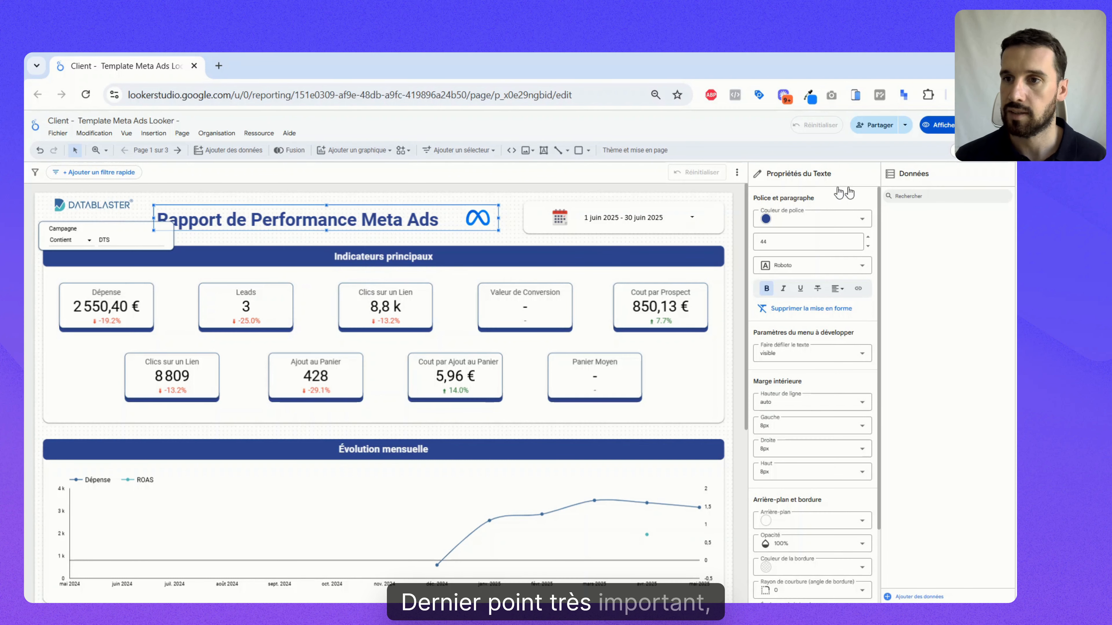
- Review the report's sharing settings with the Éditeur and Lecteur roles, and its scheduled delivery and download options
click(879, 125)
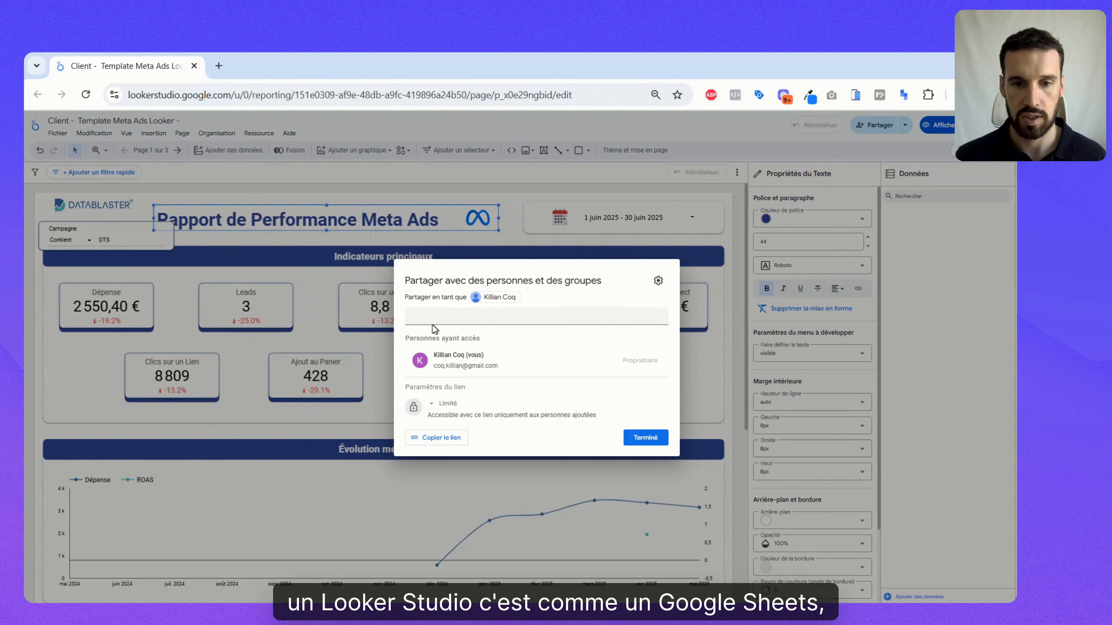
click(433, 319)
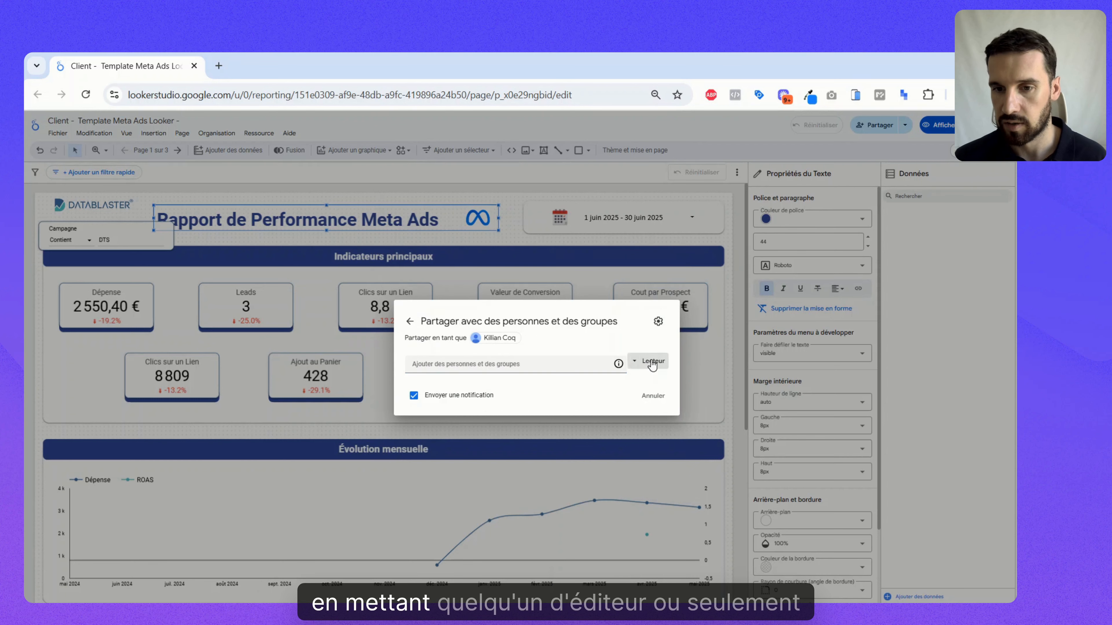
click(643, 360)
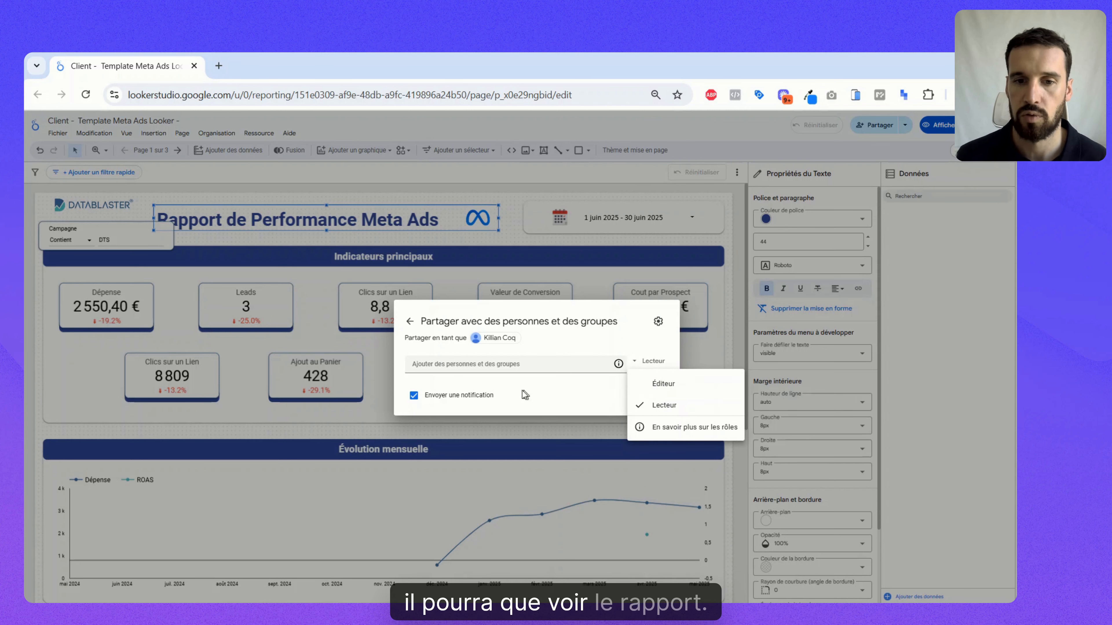
click(415, 335)
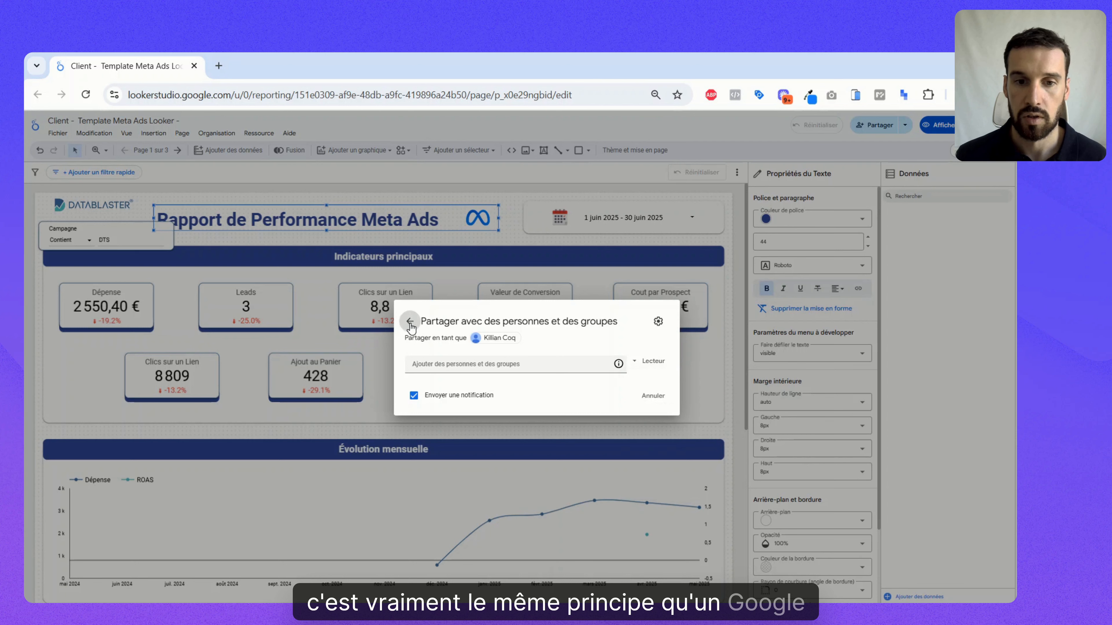
click(410, 323)
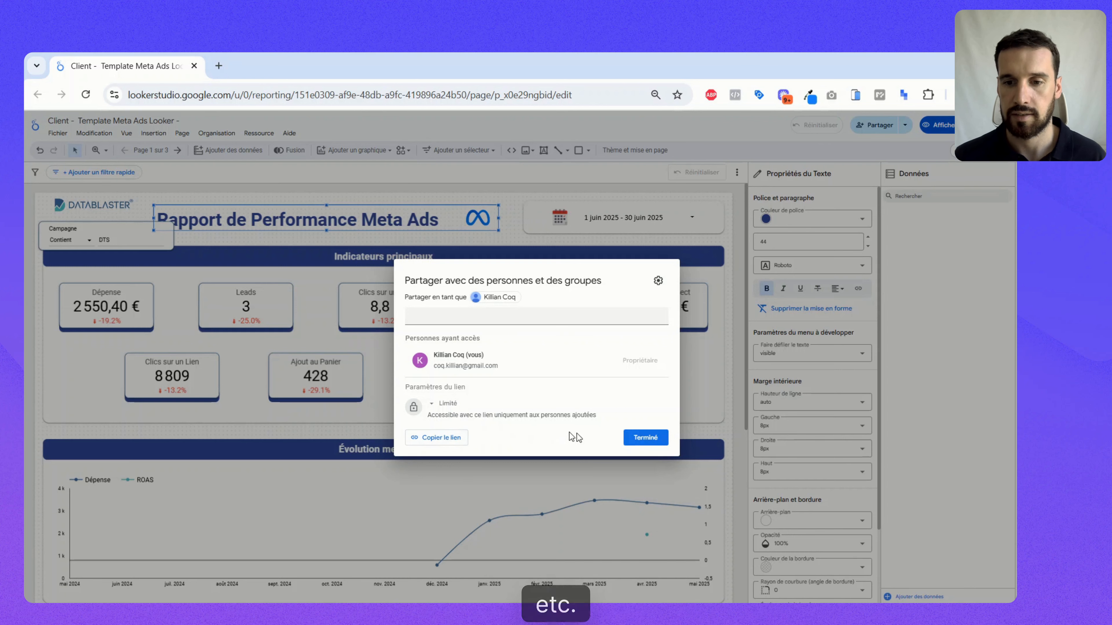
click(645, 437)
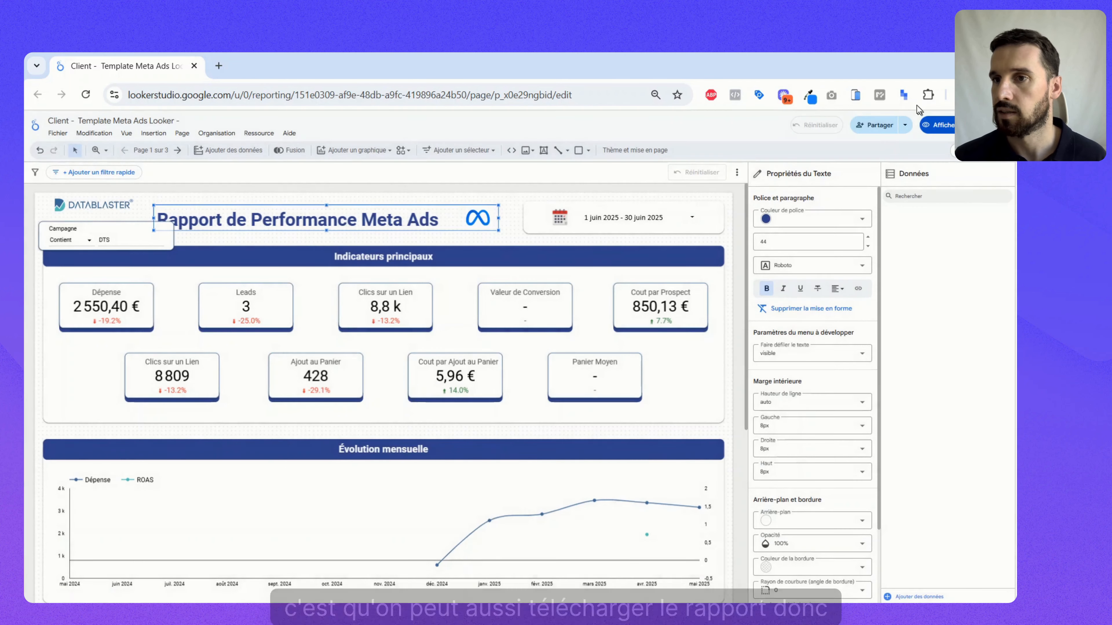
click(904, 125)
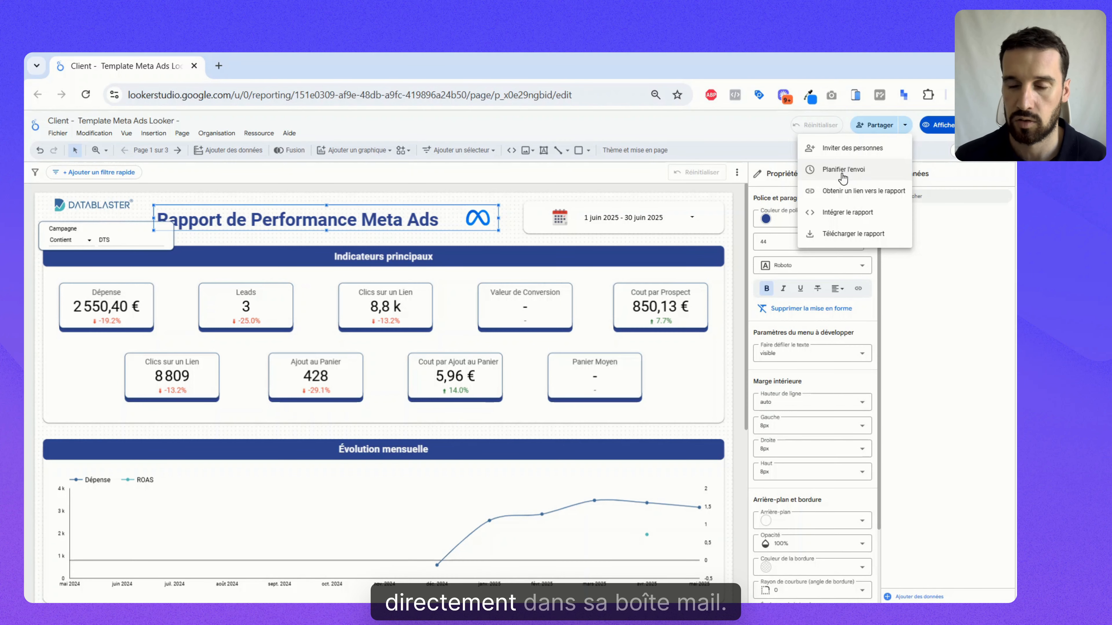
click(739, 244)
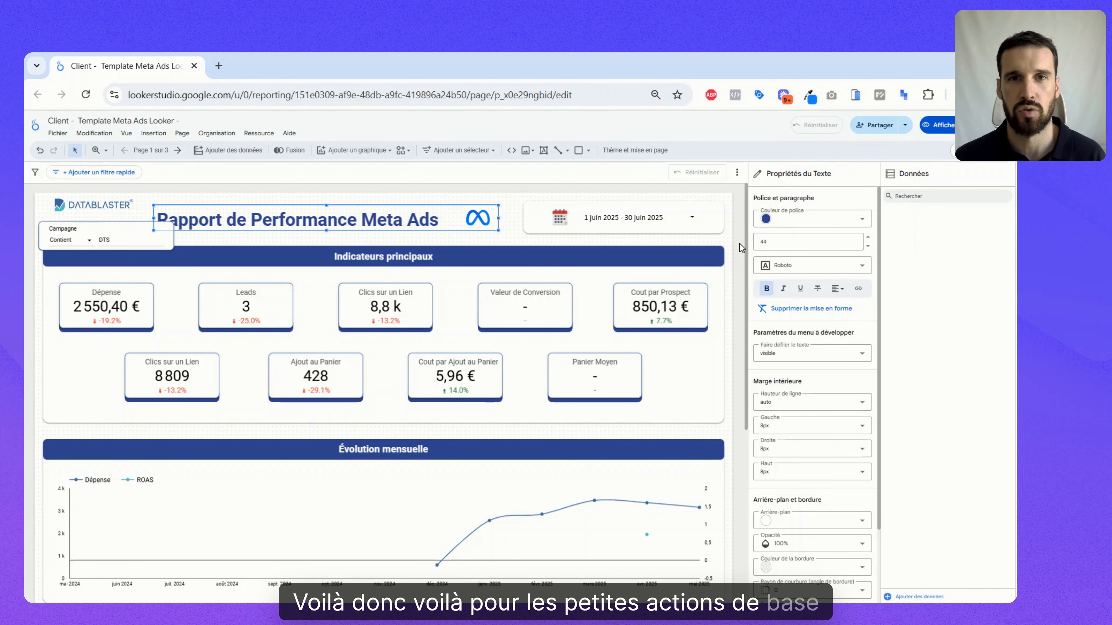